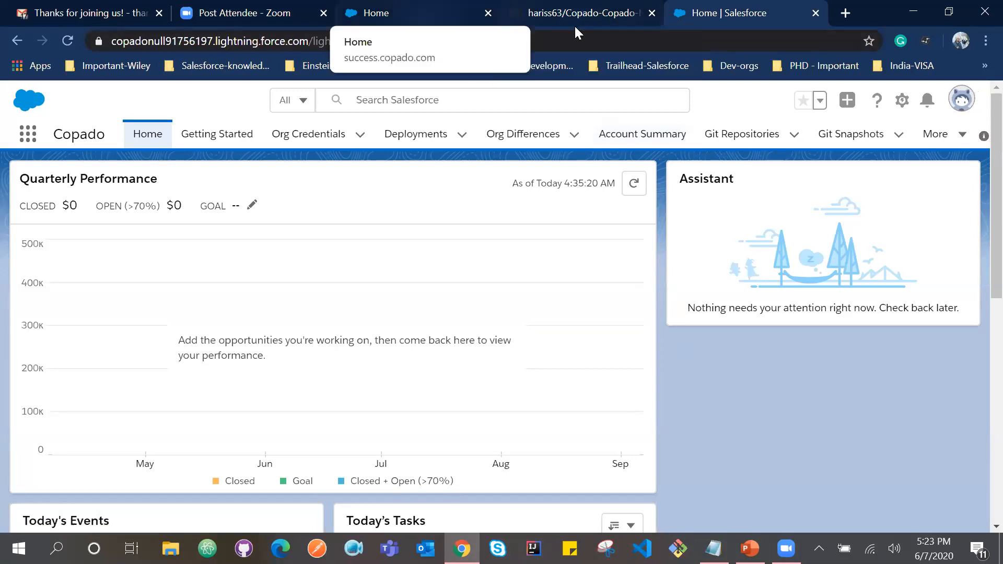
Switch to the Copado success community and open the details of the Copado-Meetup playground.
left_click(397, 14)
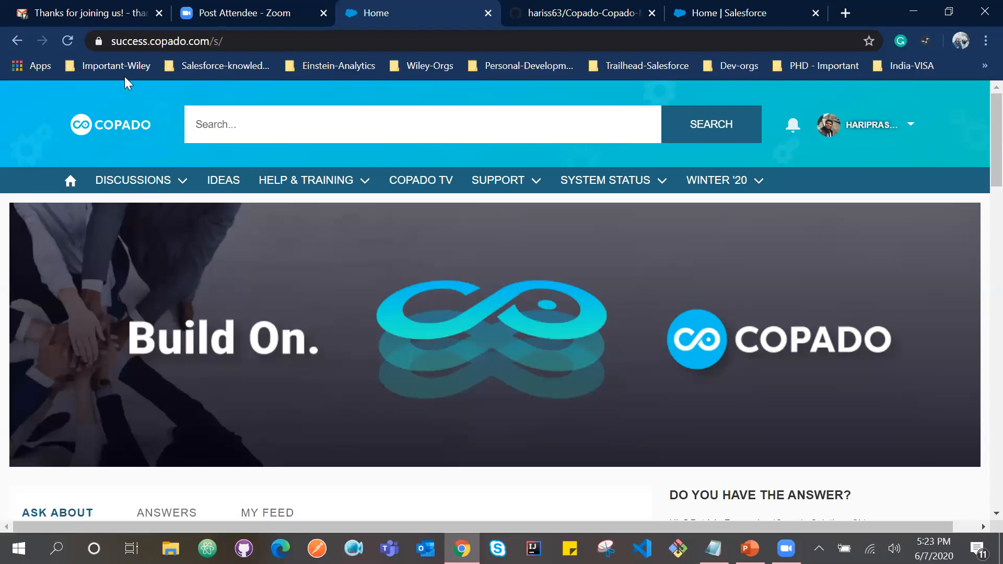
left_click(307, 184)
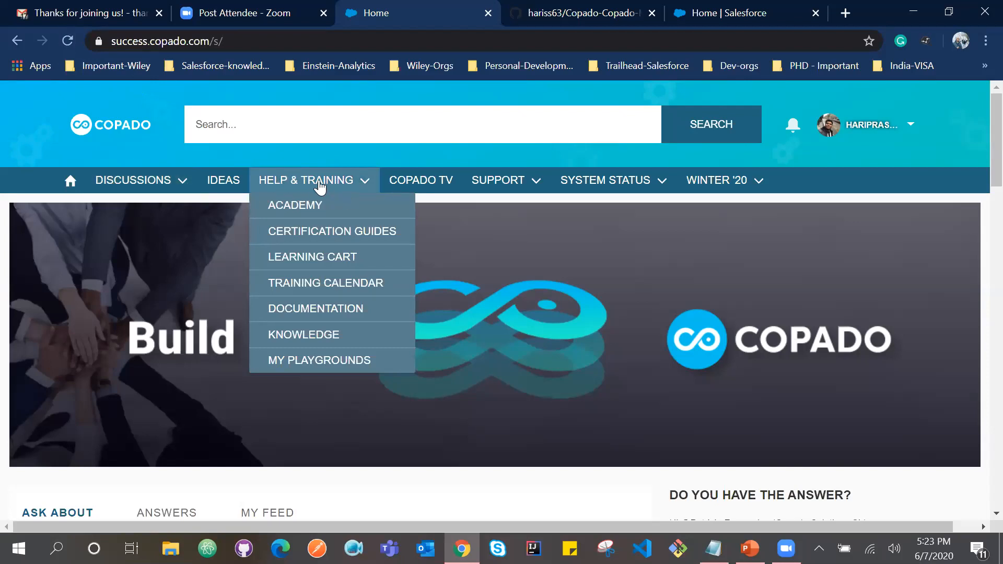
left_click(294, 360)
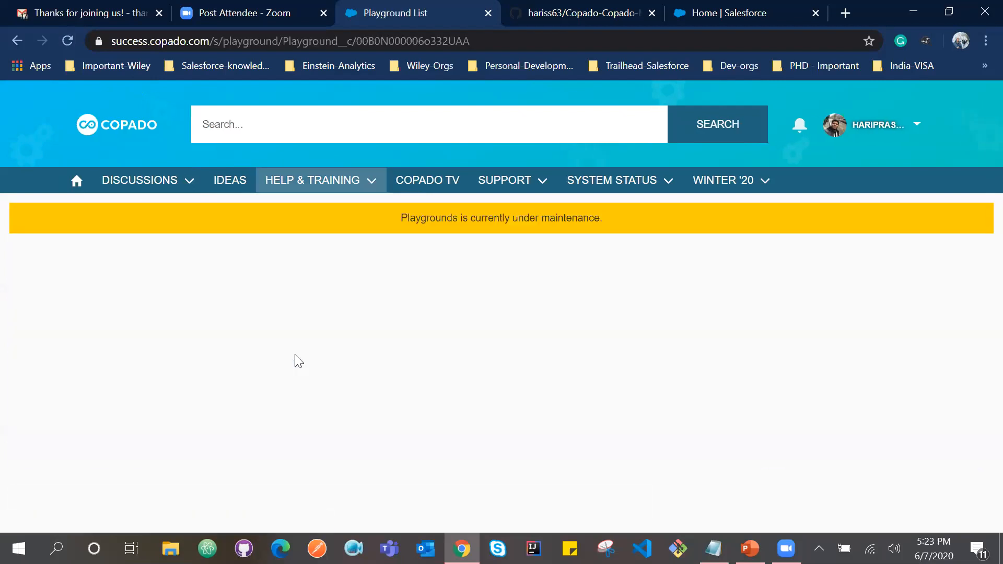
scroll(281, 261, "down", 3)
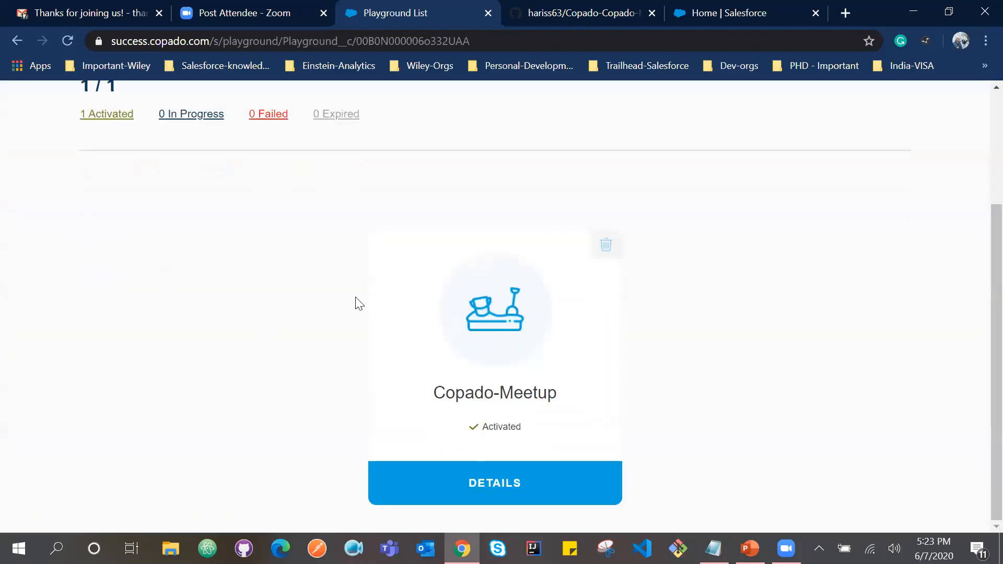
left_click(481, 481)
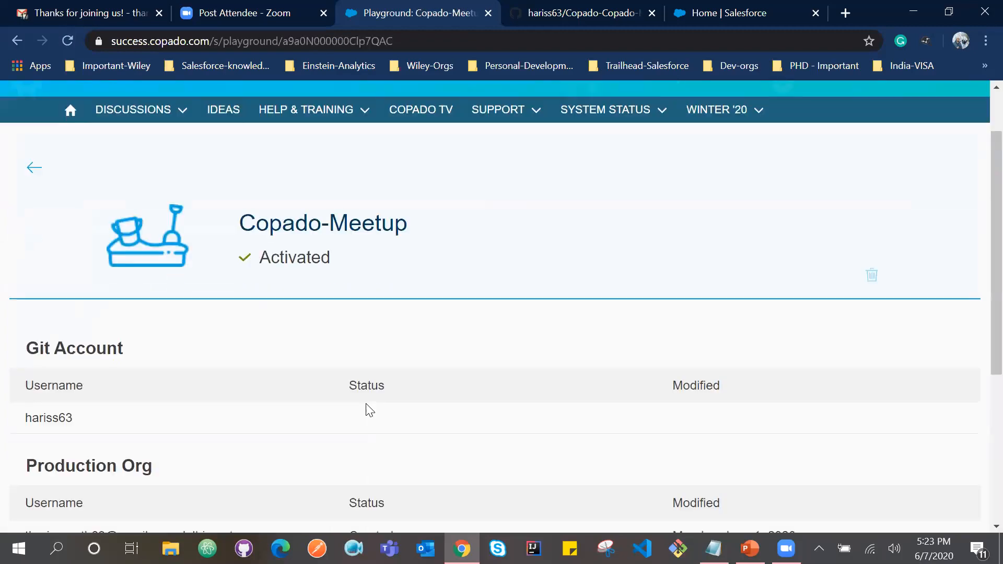
Review the playground's Git account, production org and sandbox usernames.
left_click(351, 121)
left_click(351, 120)
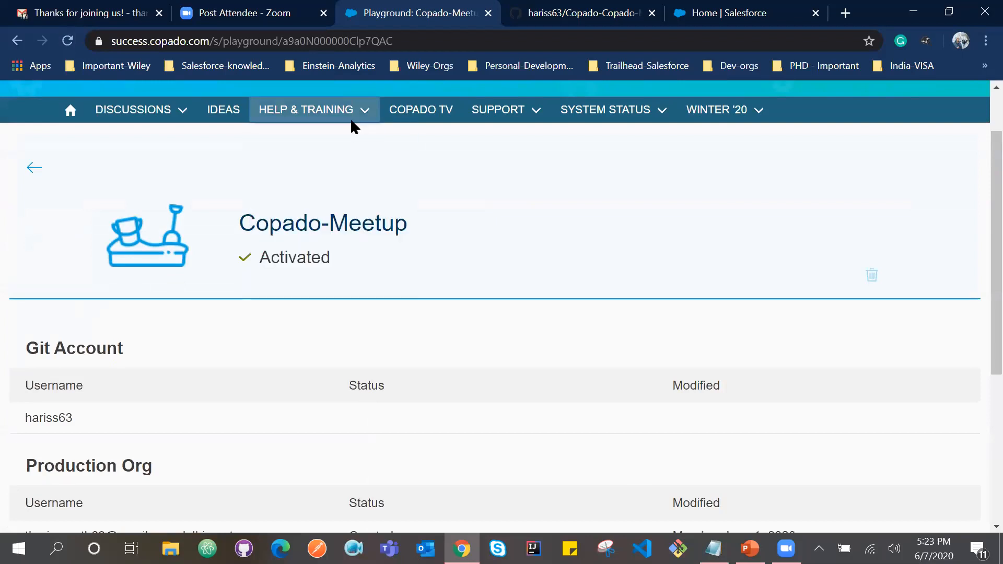
scroll(438, 304, "down", 2)
scroll(439, 304, "down", 3)
scroll(342, 268, "down", 1)
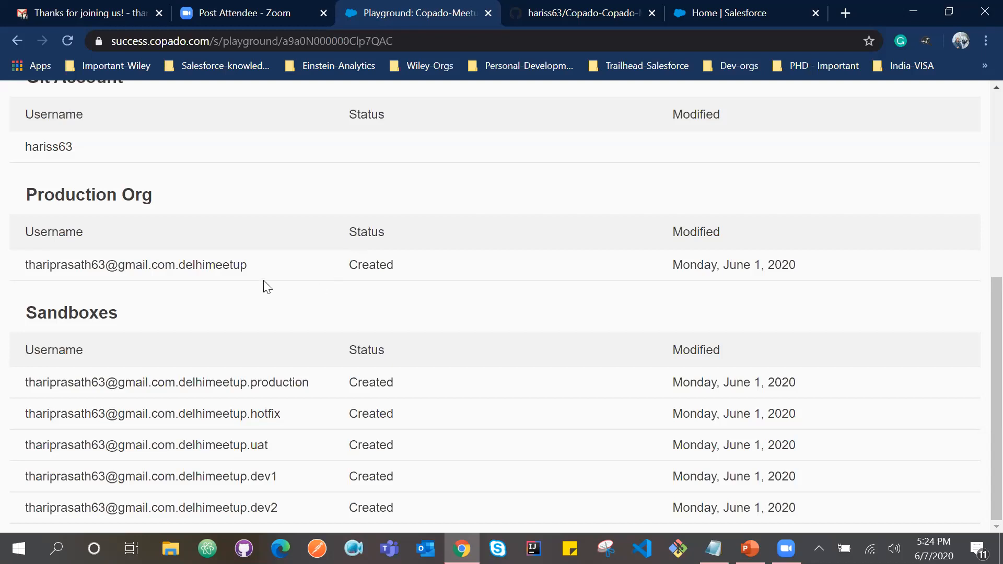
left_click_drag(253, 266, 146, 256)
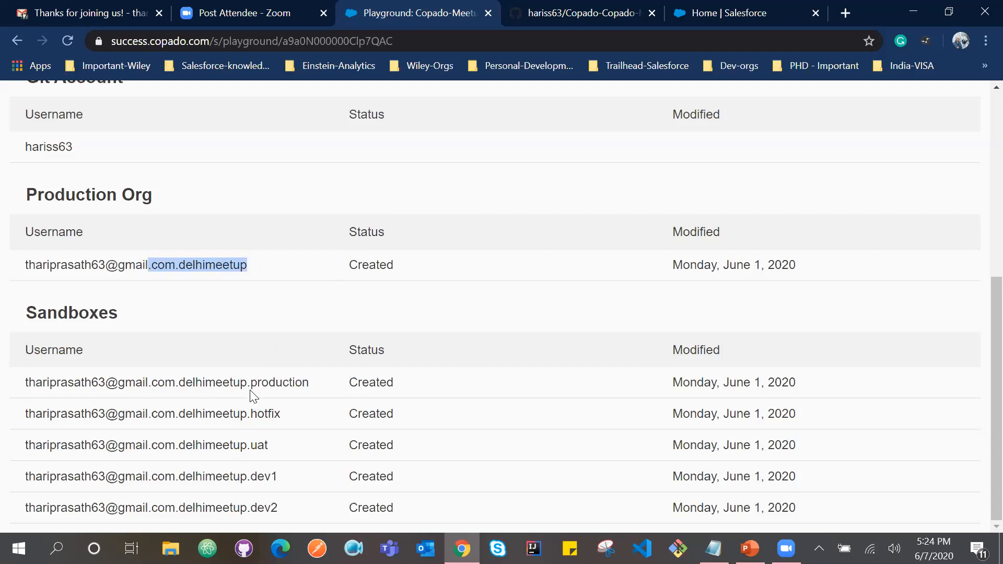
left_click(272, 326)
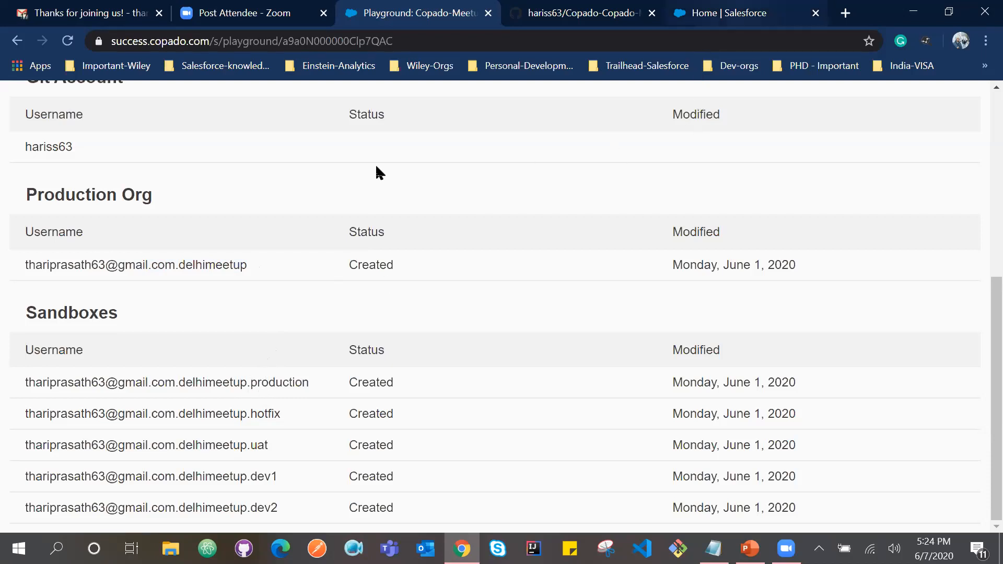
Return to the Salesforce org and open the Installed Packages page in Setup.
left_click(729, 13)
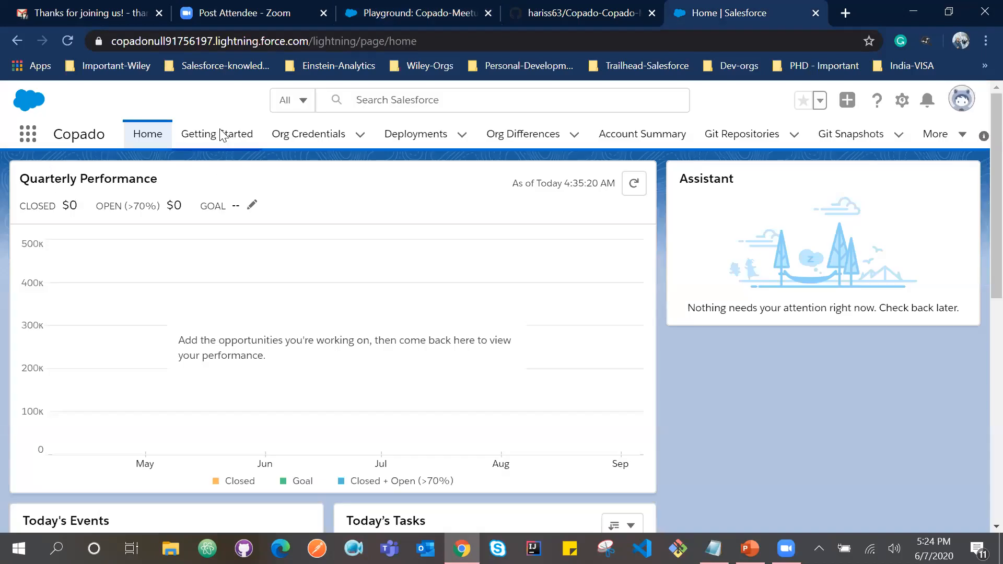
left_click(900, 102)
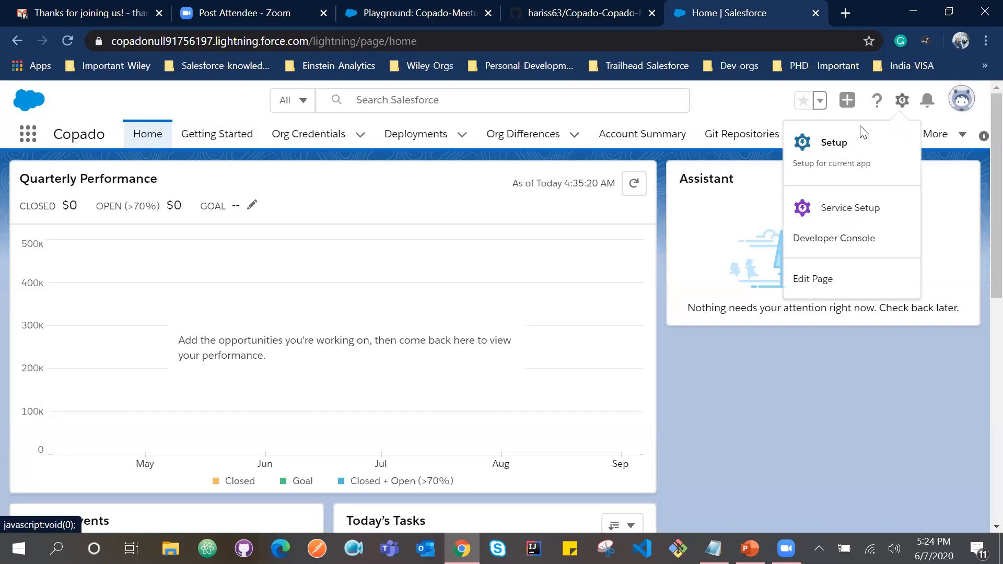
left_click(832, 143)
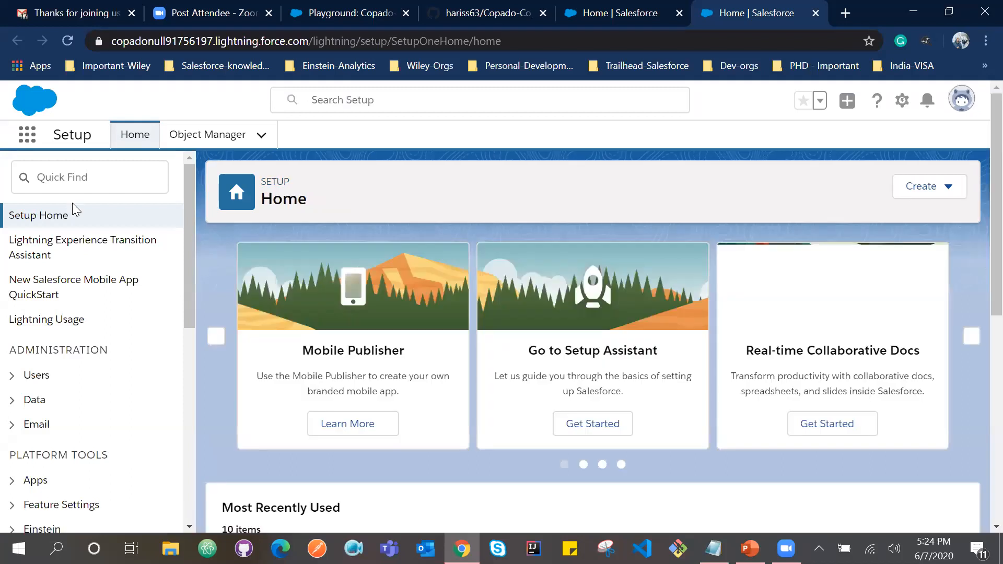
type("in")
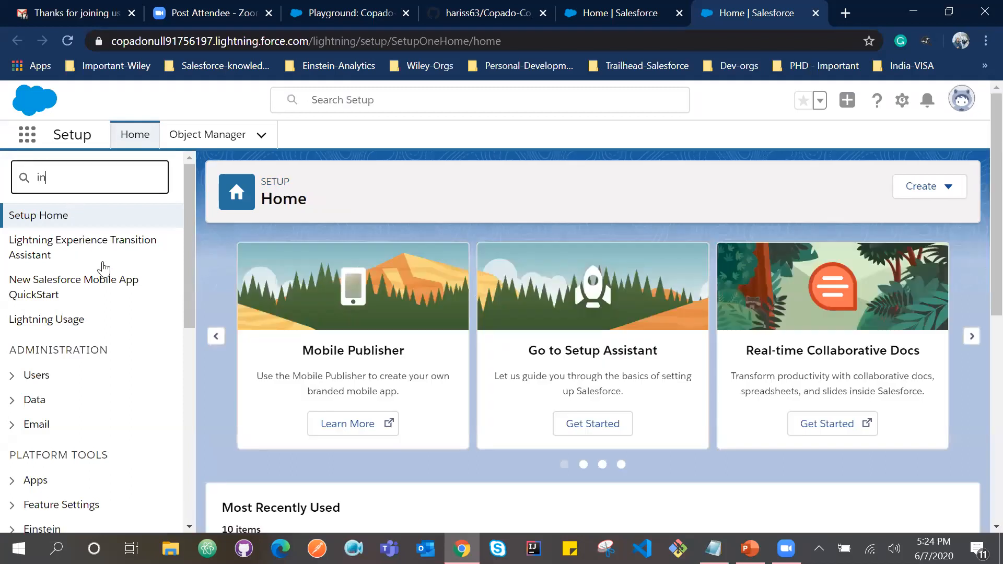
type("stall")
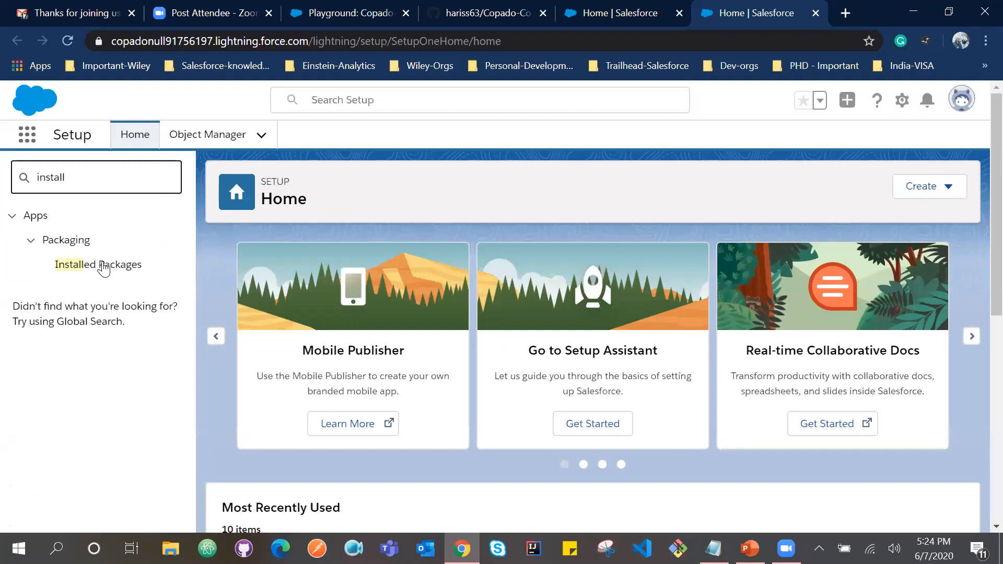
left_click(104, 267)
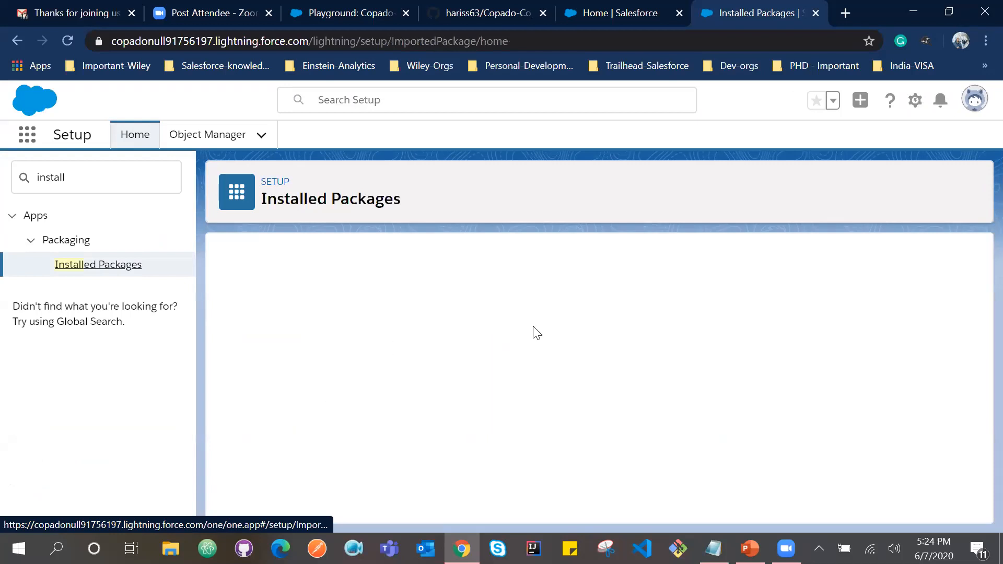
Open the license management page of the Copado Deployer package to check its allowed and used licenses.
scroll(533, 327, "down", 1)
left_click(299, 426)
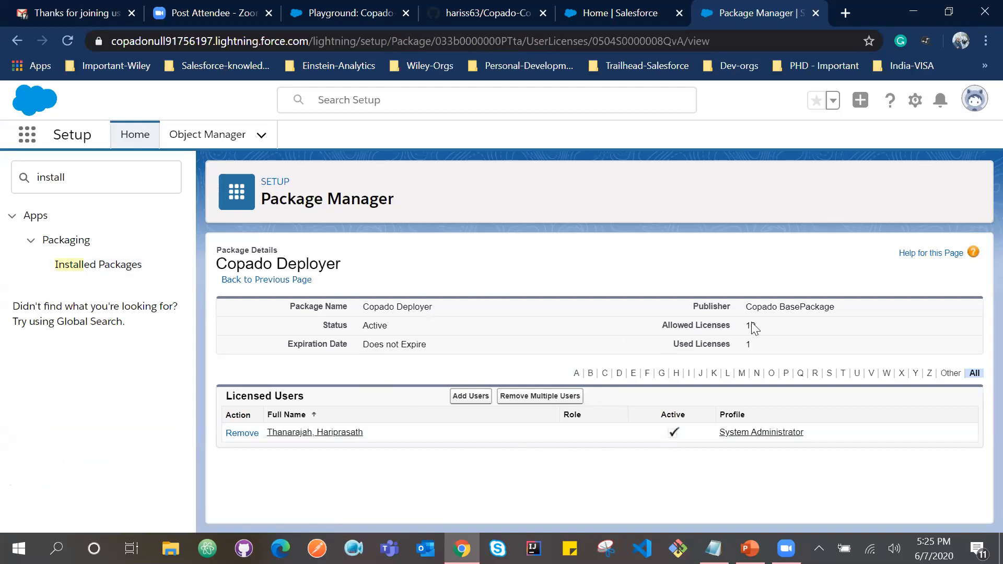
left_click(659, 338)
Find the Permission Sets page in Setup by searching for "permissi" and open it.
double_click(83, 179)
type("permi")
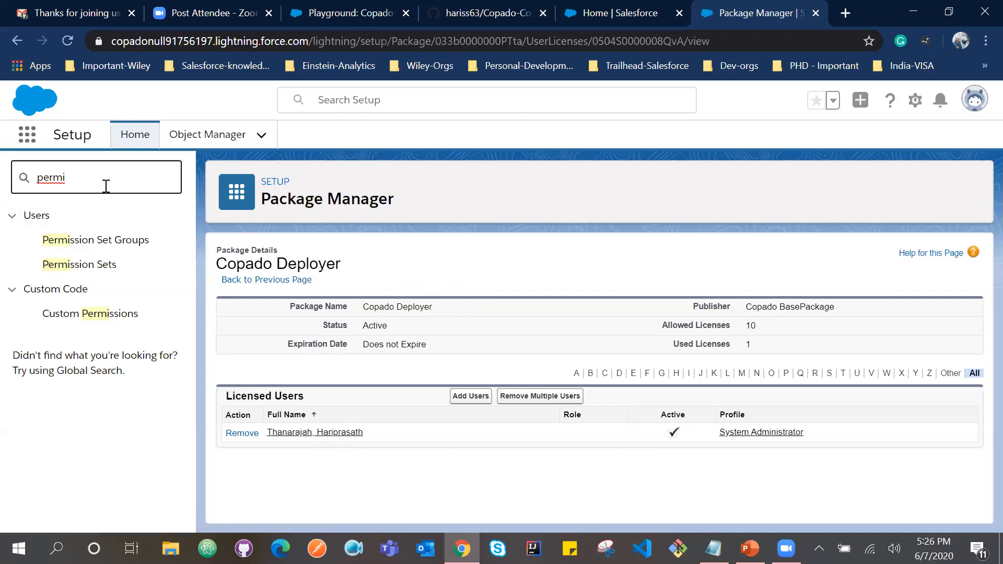
type("ssi")
left_click(99, 270)
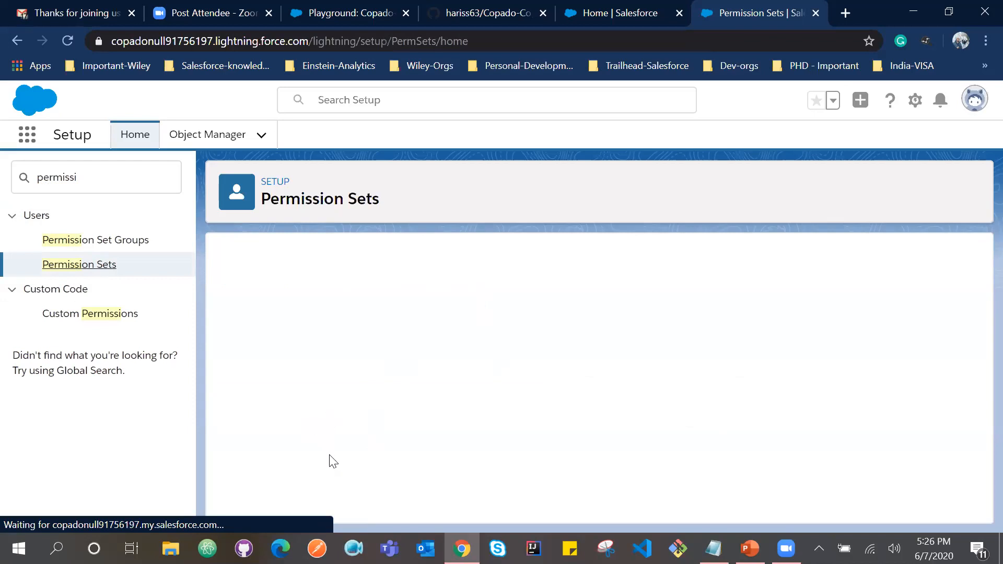
Open the Copado User permission set from the list and view its user assignments.
scroll(334, 461, "down", 3)
scroll(333, 461, "up", 1)
scroll(330, 462, "up", 4)
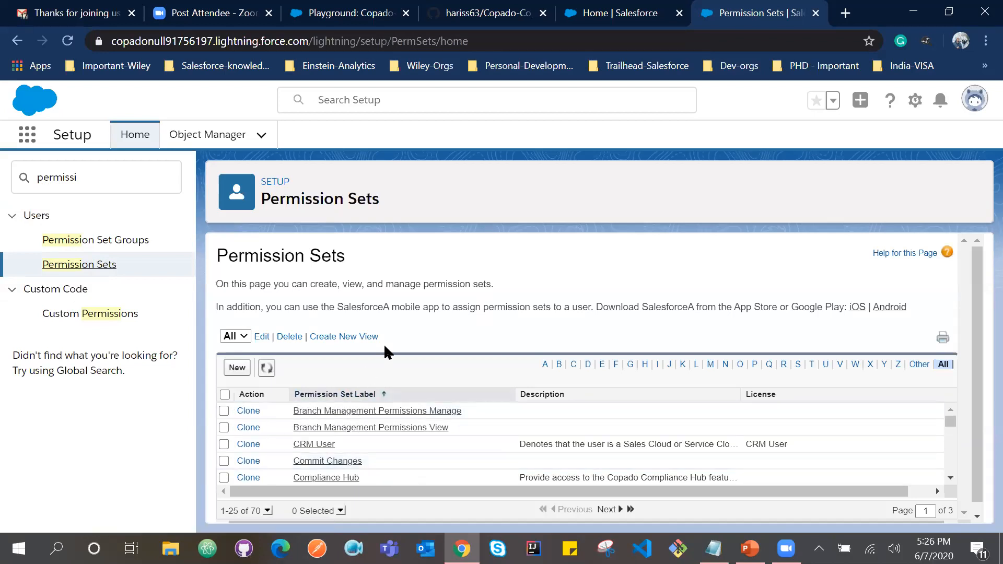
scroll(385, 347, "down", 1)
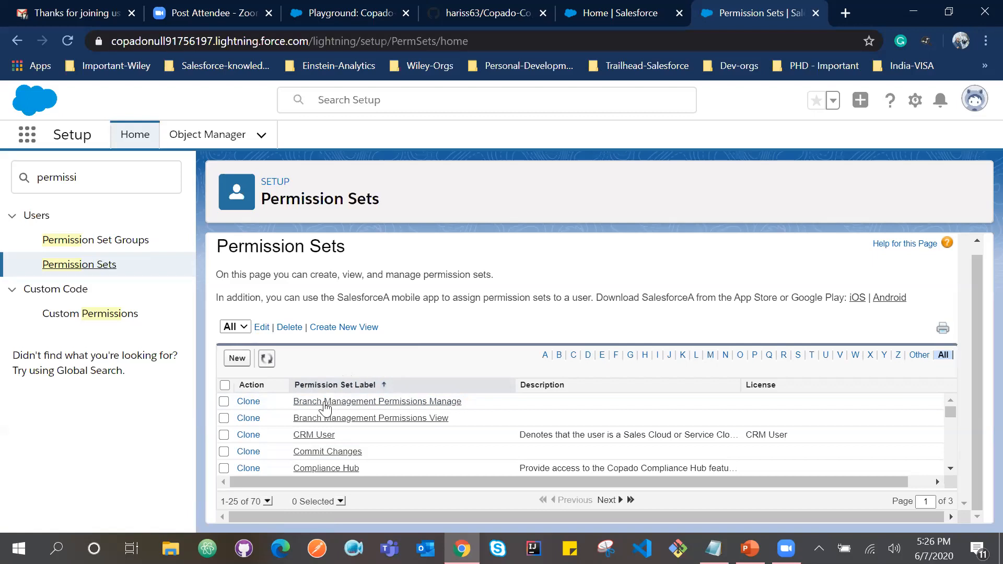
scroll(327, 404, "down", 3)
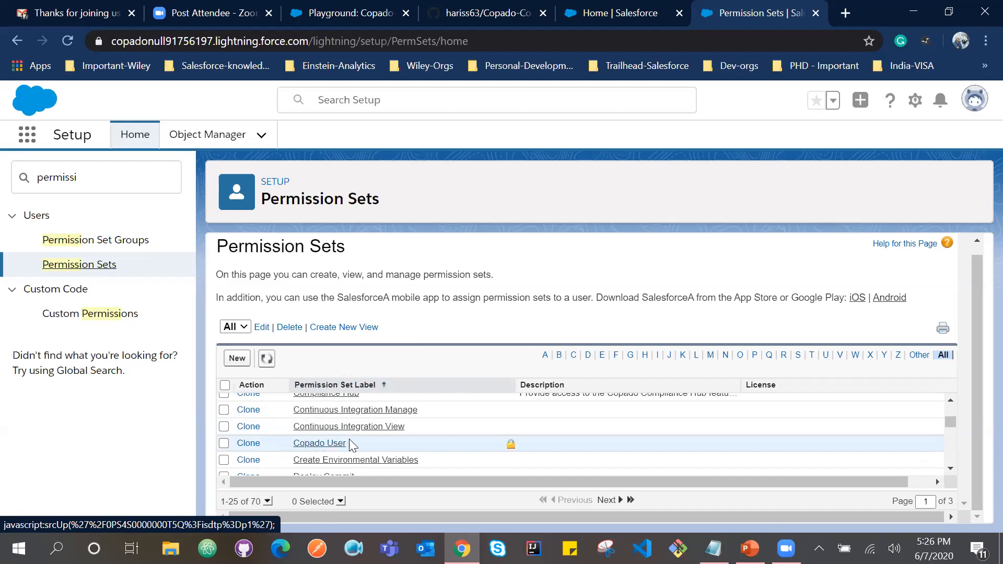
left_click_drag(349, 441, 289, 448)
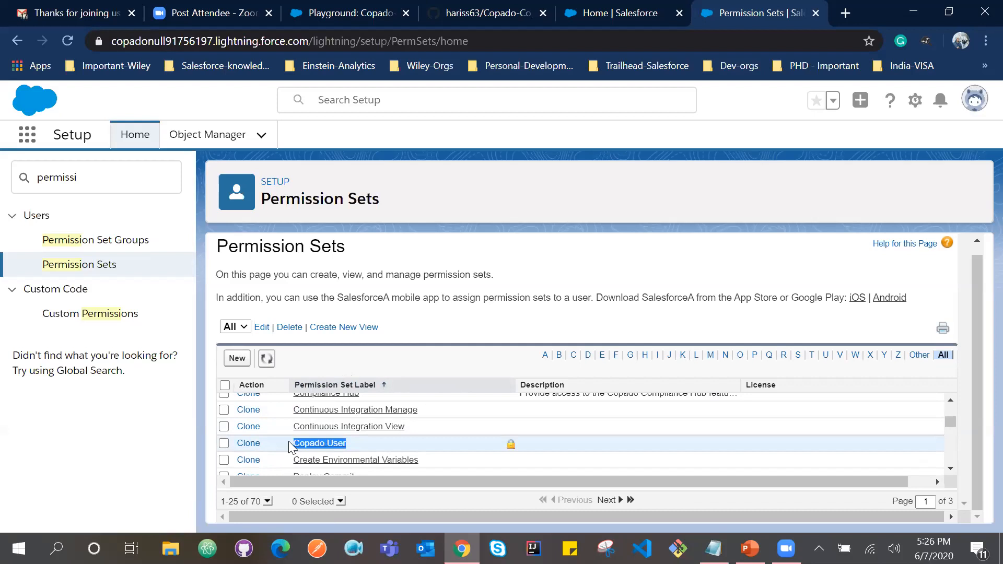
left_click(353, 442)
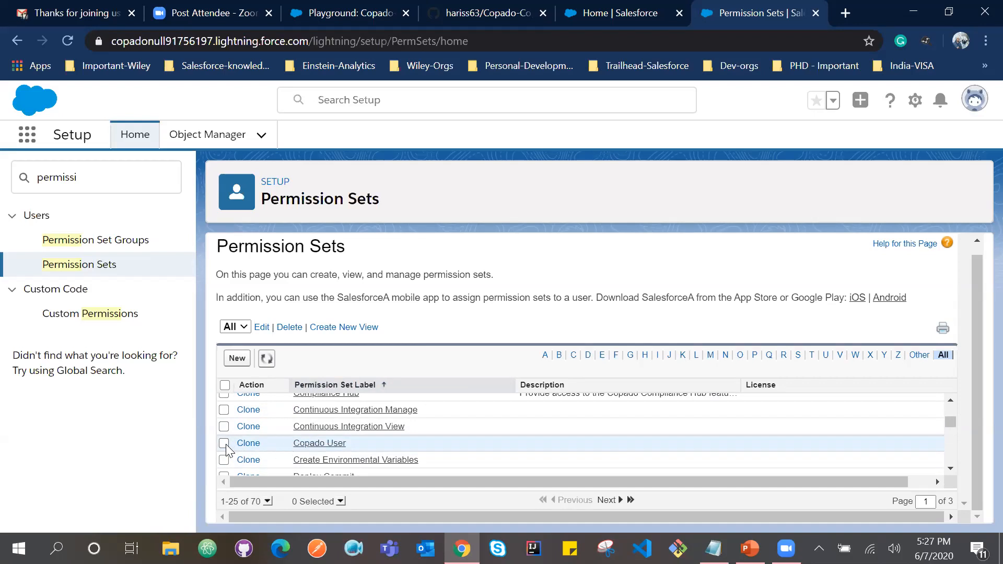
left_click(308, 443)
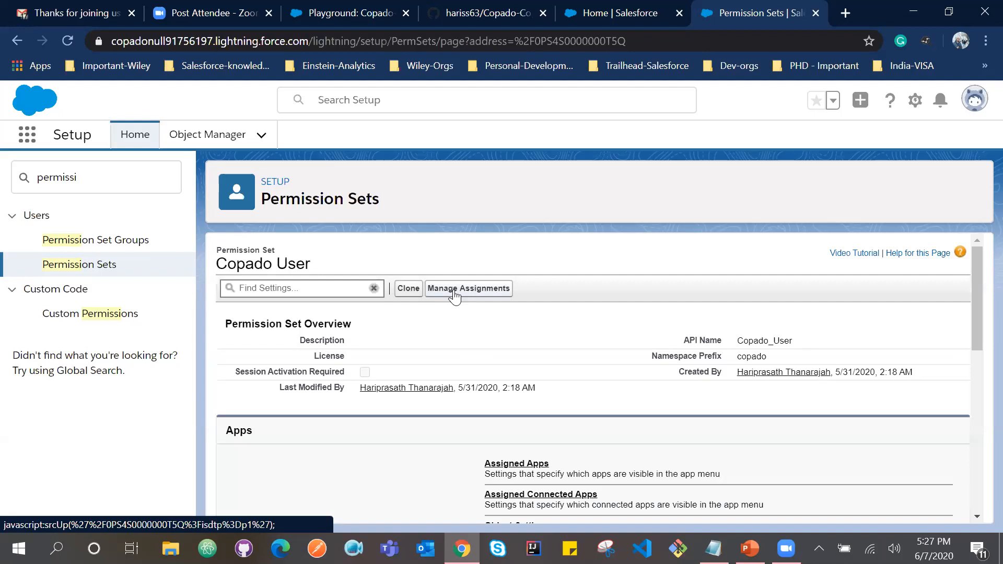
left_click(455, 291)
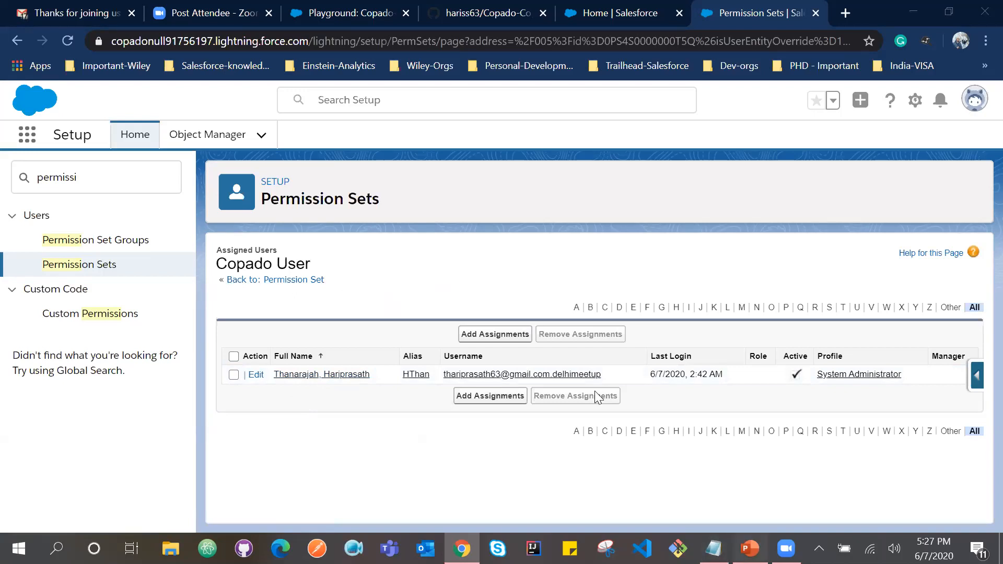
Switch to PowerPoint and review the App Exchange license and permission set item on the initial Copado configurations slide.
key("alt+Tab")
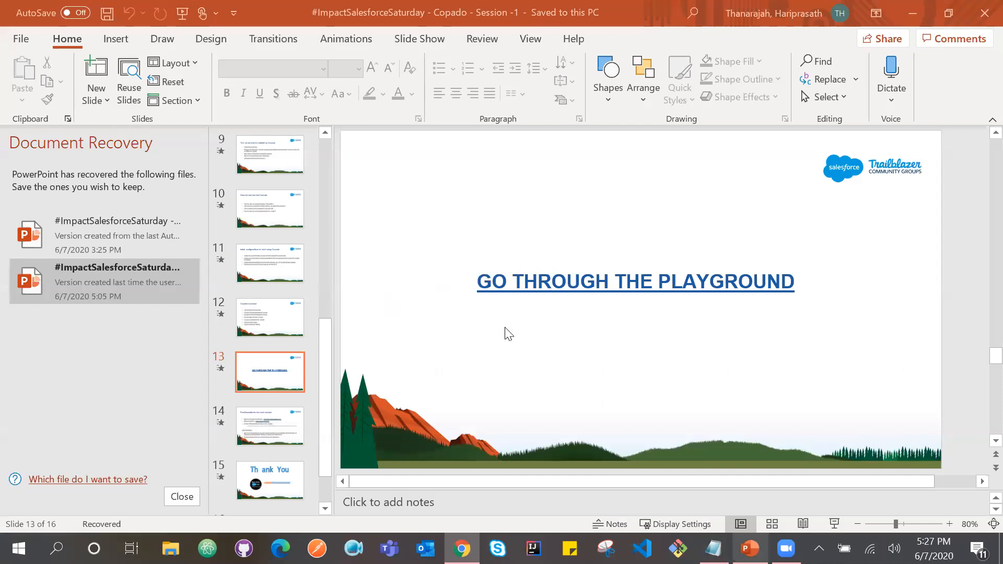
scroll(504, 331, "up", 2)
left_click_drag(465, 233, 601, 231)
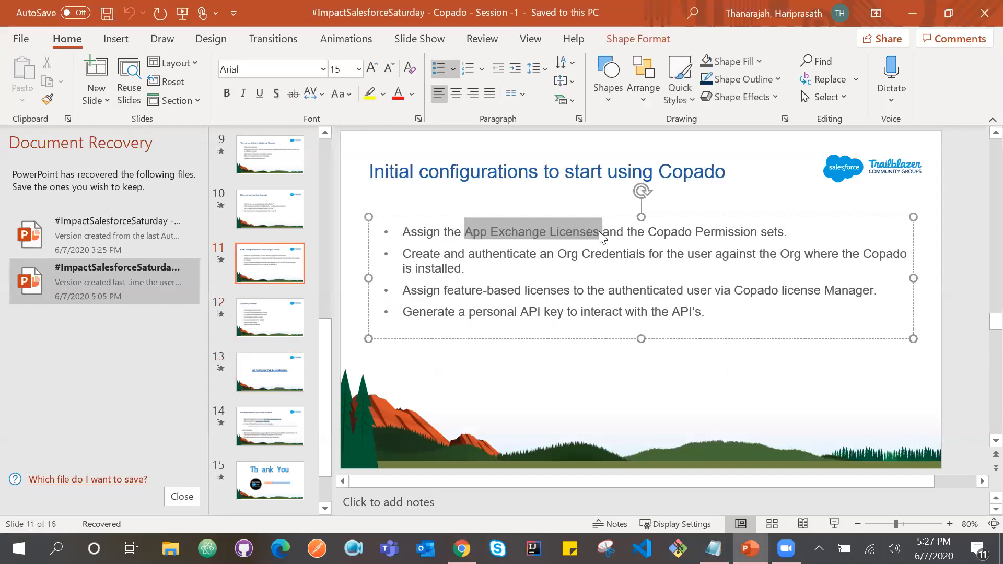
left_click(651, 232)
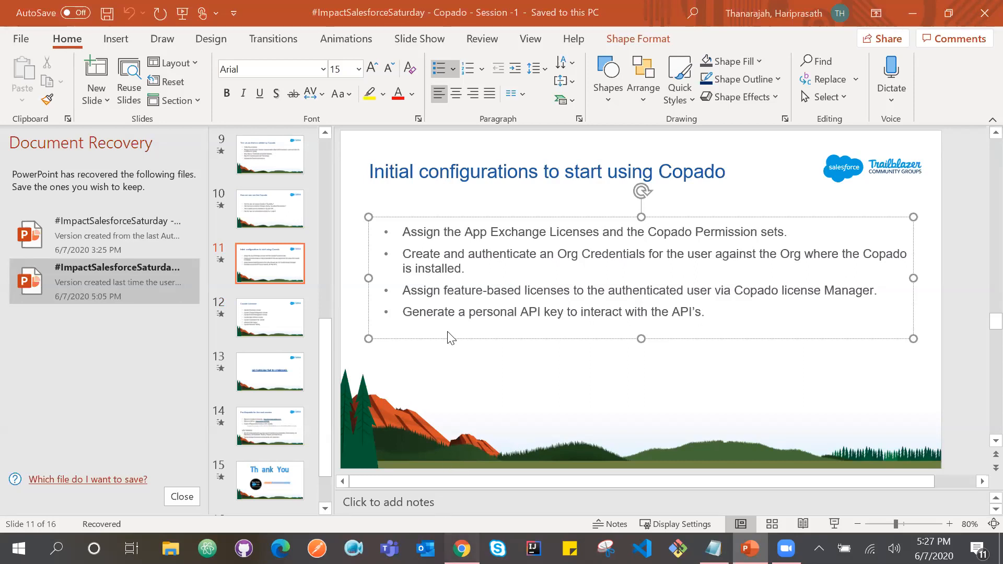
Switch back to Salesforce in the browser and launch the Copado app by searching for "Copado".
key("alt+Tab")
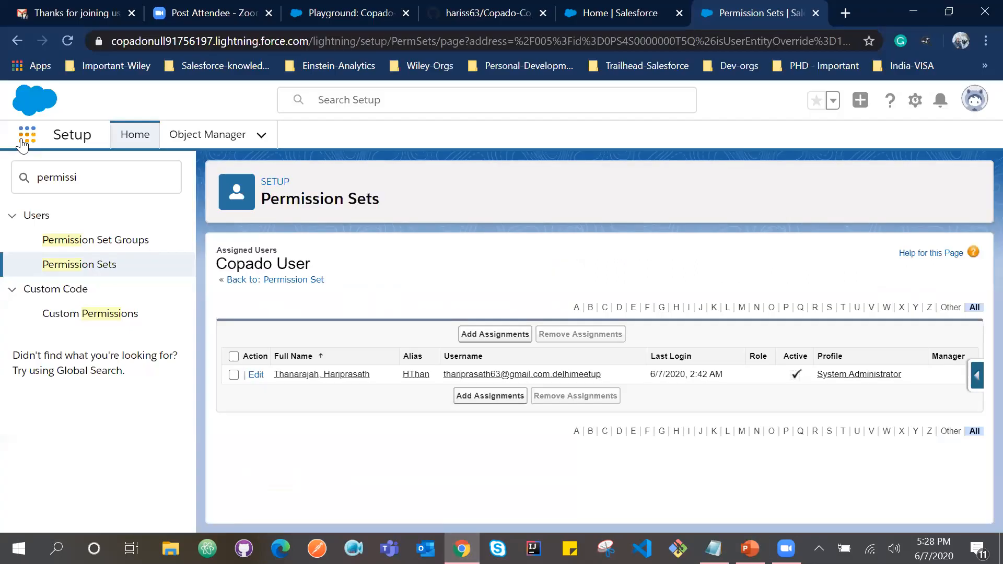
left_click(27, 135)
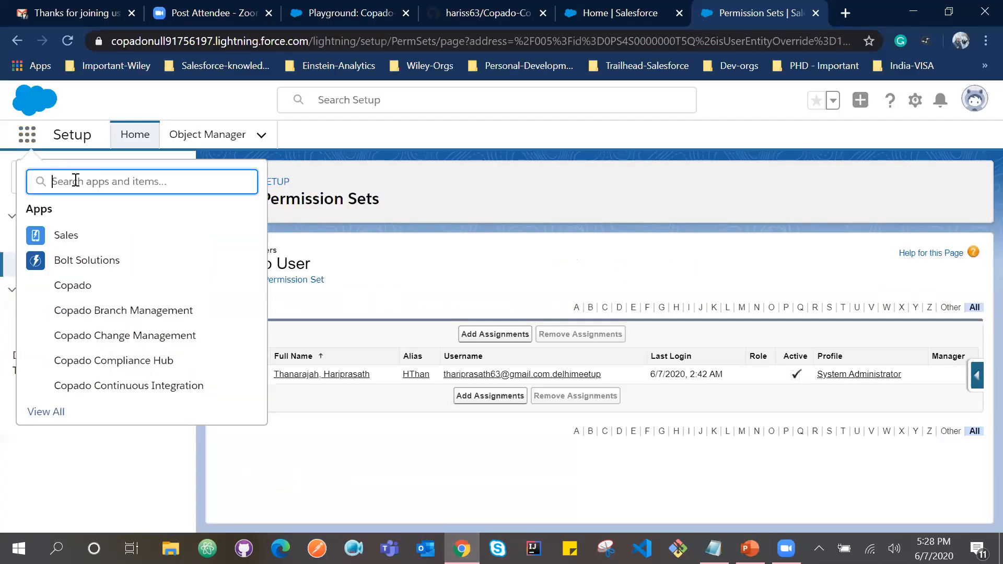
type("Copado")
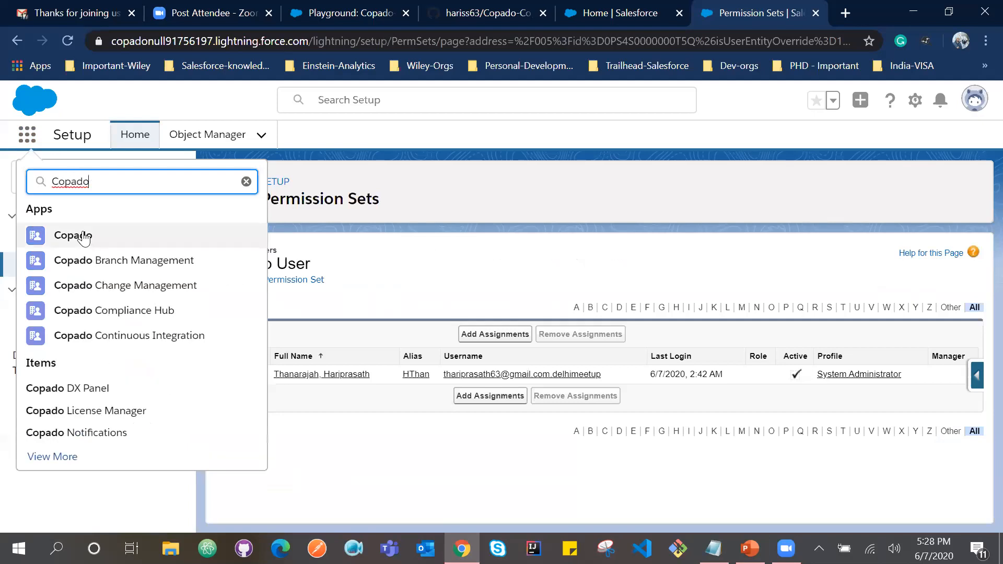
left_click(83, 236)
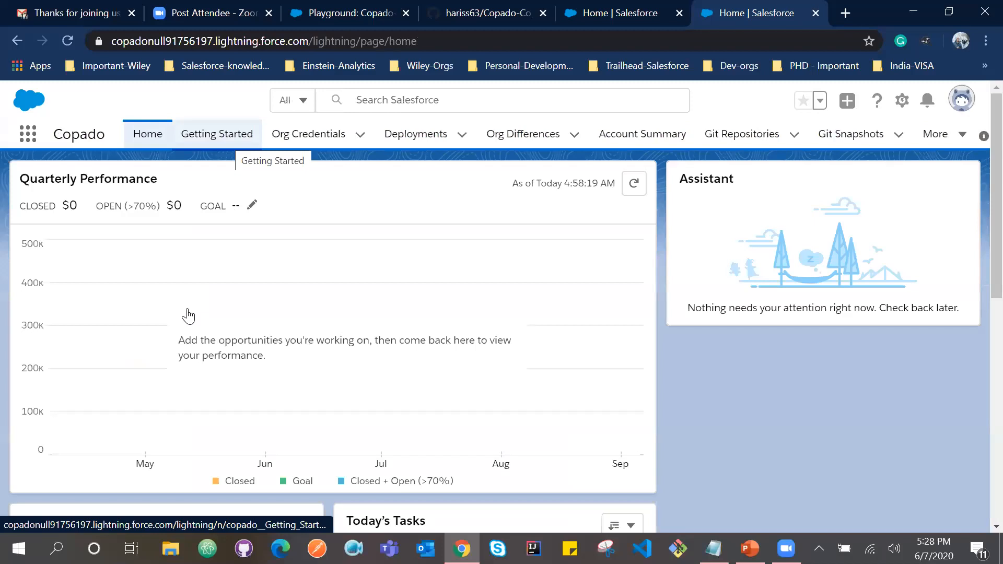
Open the Getting Started page, review its Documentation, Support and Copado Blog entries, and show its Org Credentials section.
left_click(229, 134)
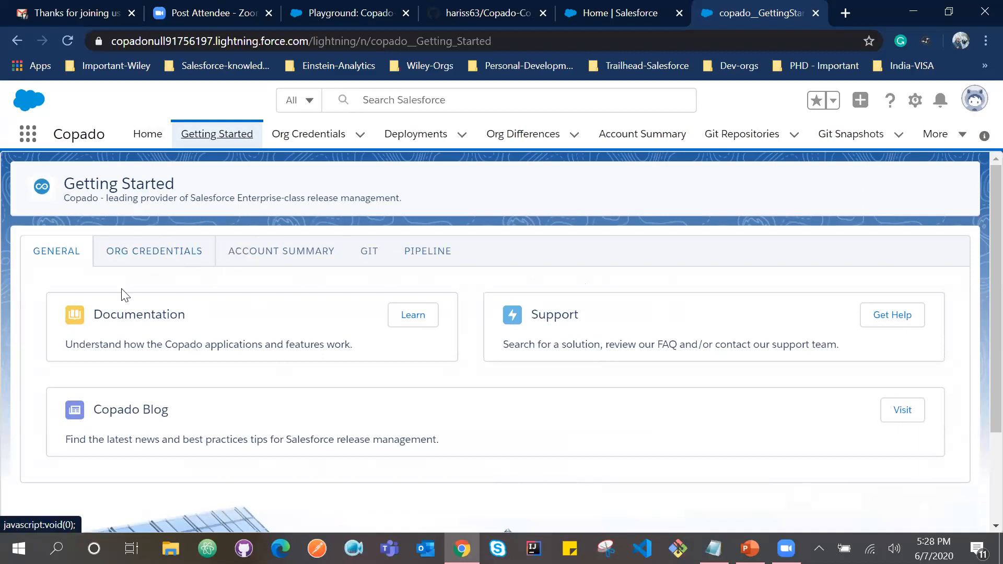
scroll(119, 282, "down", 1)
left_click_drag(117, 280, 181, 282)
left_click_drag(576, 278, 538, 284)
left_click(146, 380)
left_click_drag(147, 379, 130, 376)
scroll(142, 334, "up", 1)
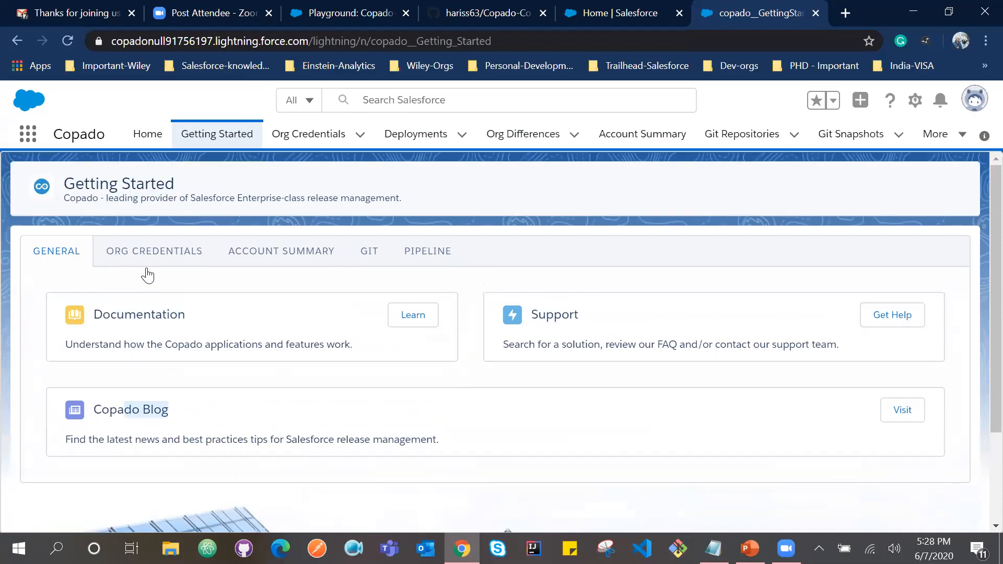
left_click(153, 256)
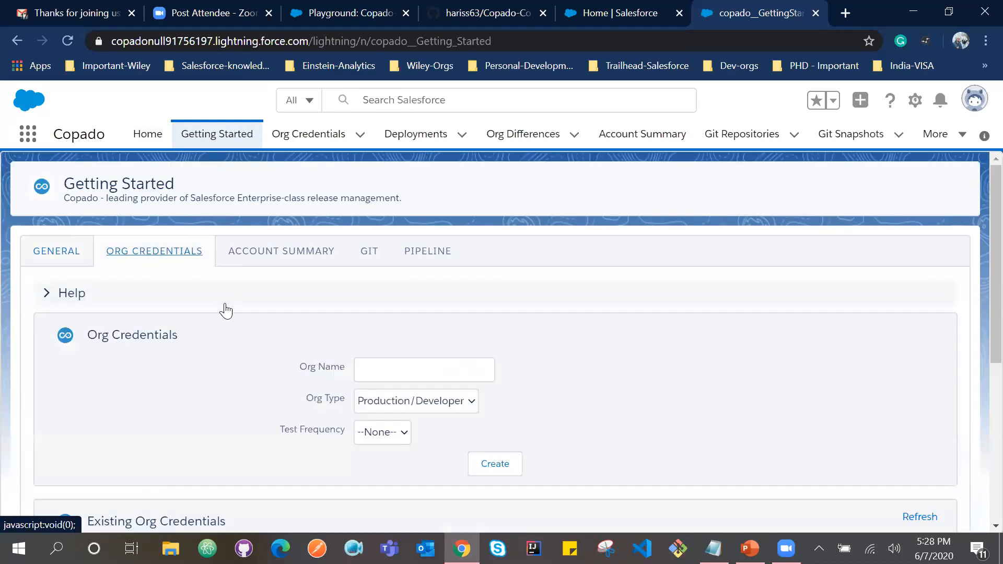
Review the Org Credentials creation form and the org types and usernames in the Existing Org Credentials list.
scroll(226, 311, "down", 2)
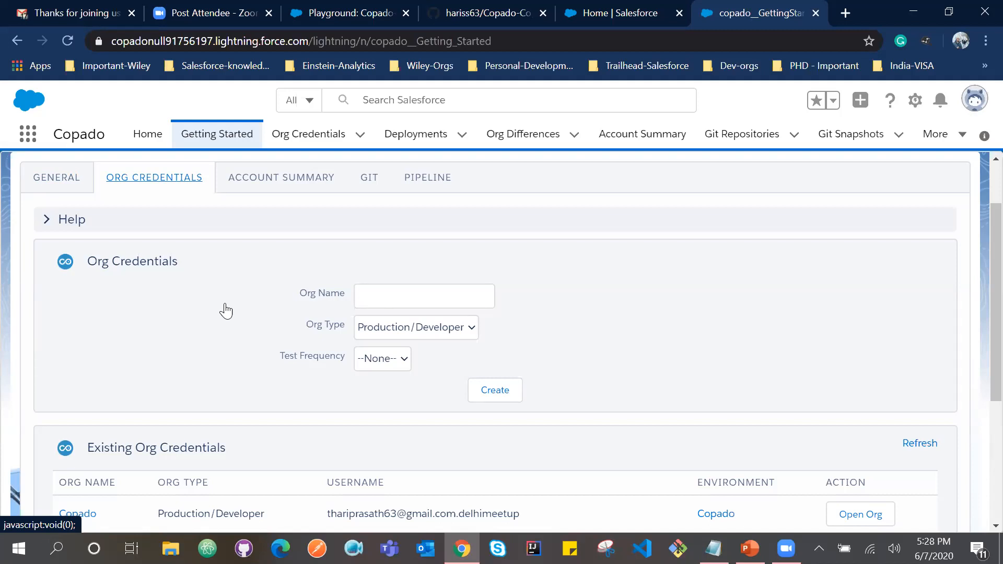
scroll(226, 312, "down", 4)
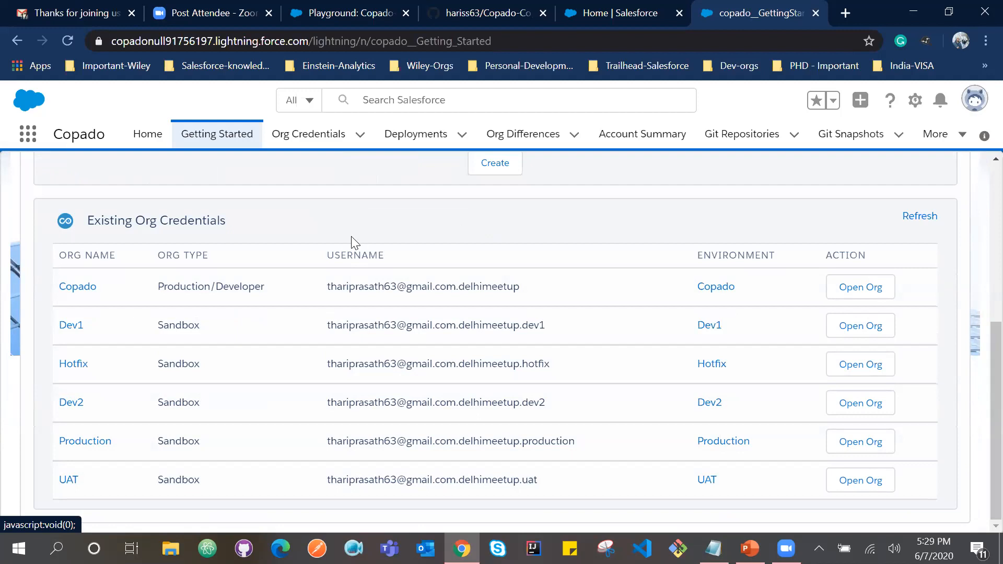
left_click_drag(181, 286, 236, 288)
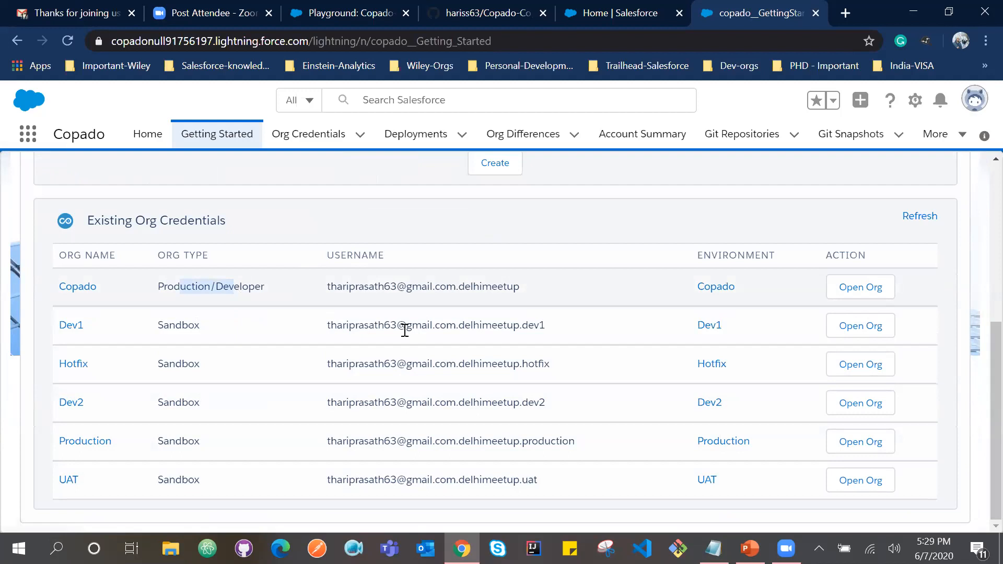
left_click_drag(384, 326, 521, 307)
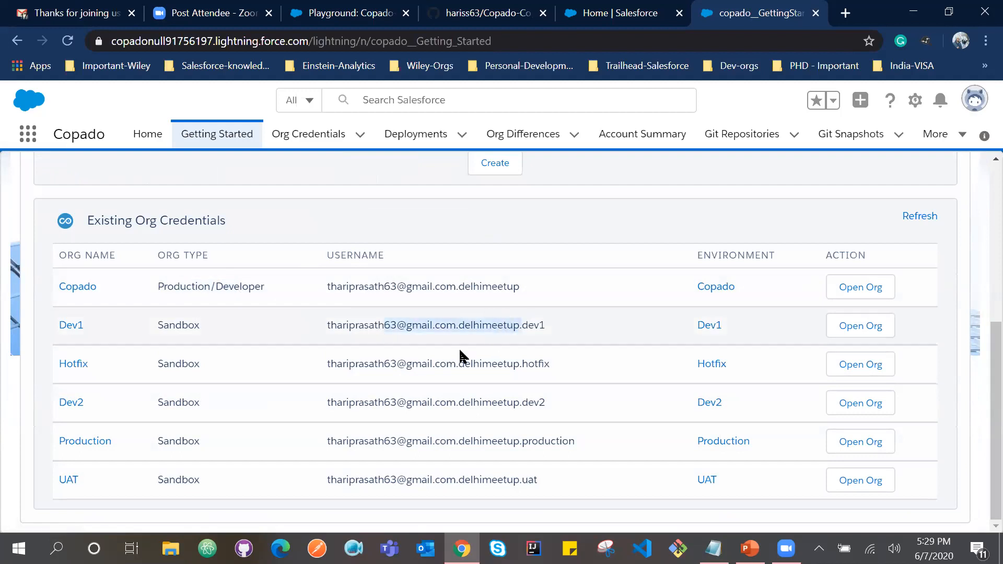
left_click_drag(433, 360, 503, 362)
left_click_drag(413, 400, 508, 407)
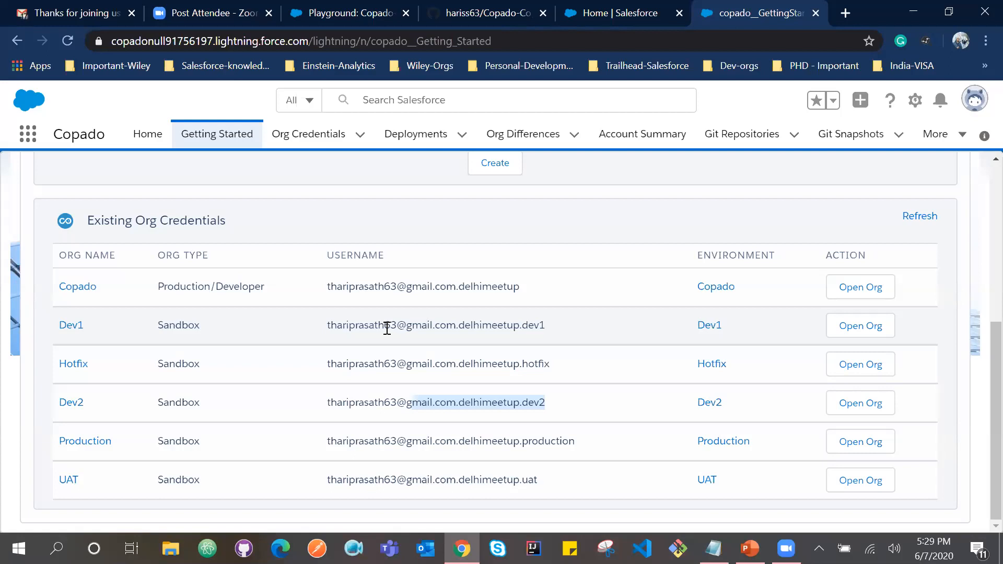
Open the Account Summary section of Getting Started and examine its License Manager and personal API key information.
scroll(387, 328, "up", 1)
scroll(386, 328, "up", 4)
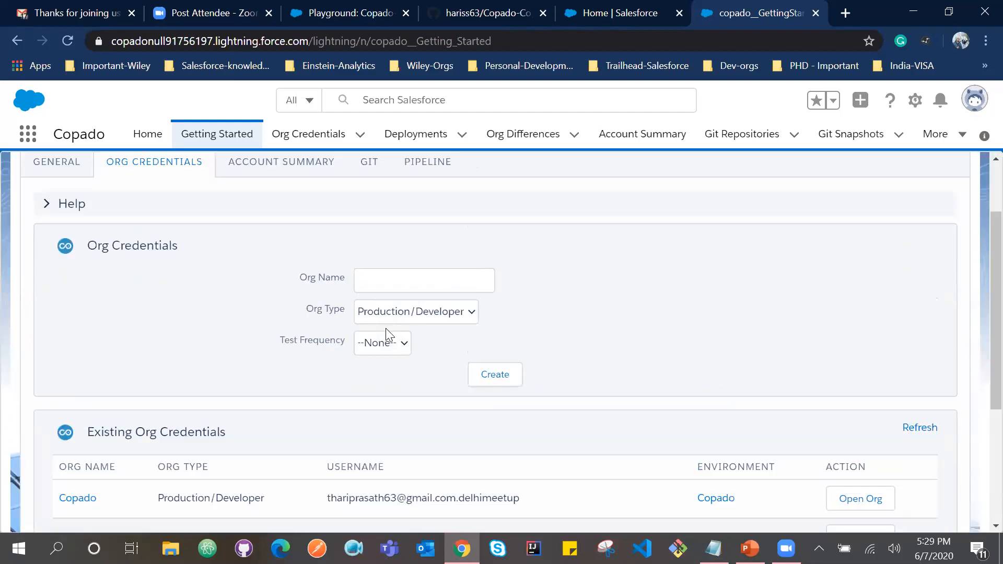
scroll(385, 328, "up", 2)
left_click(280, 256)
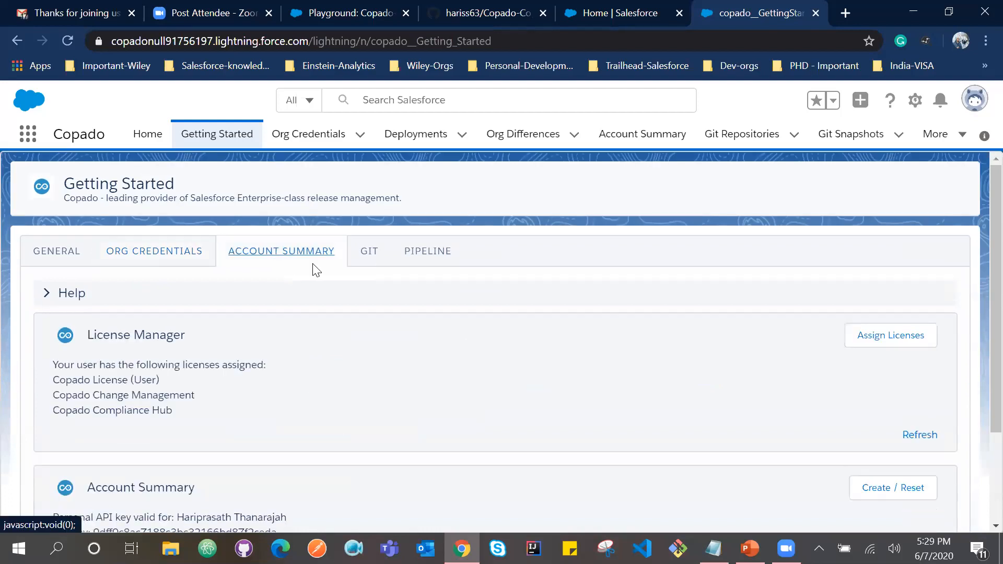
scroll(285, 320, "down", 2)
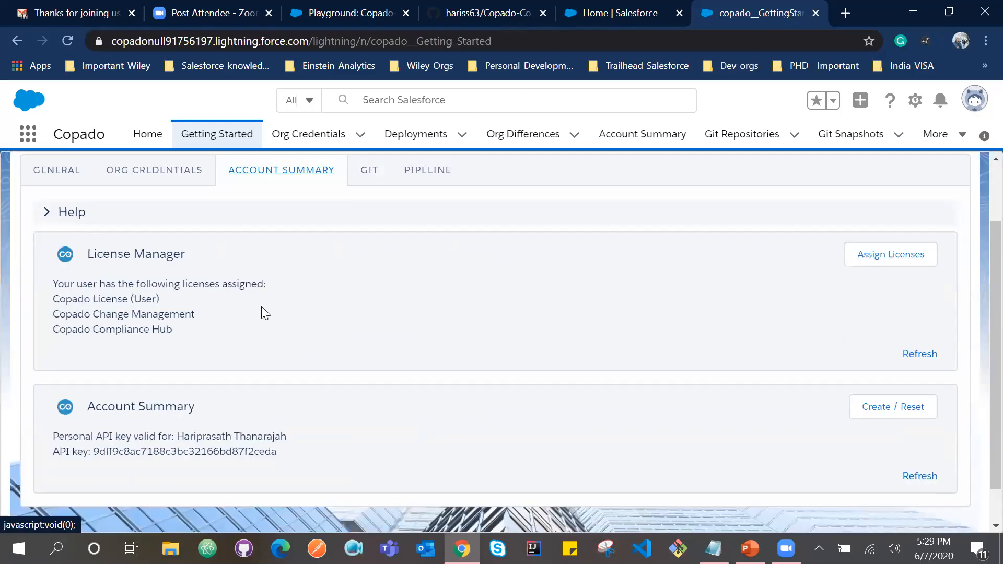
scroll(285, 340, "down", 1)
scroll(253, 261, "up", 2)
scroll(267, 365, "down", 1)
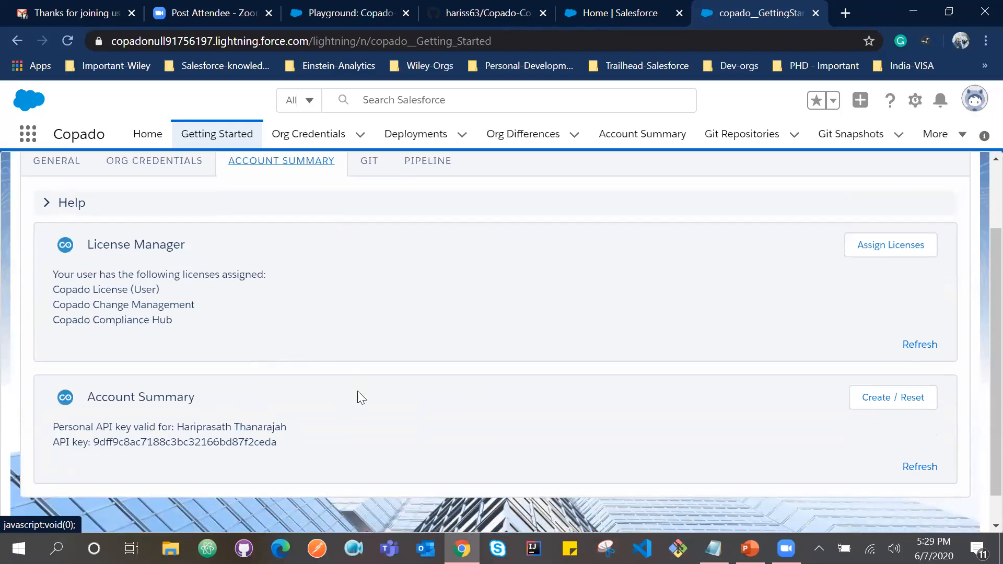
left_click_drag(105, 249, 177, 246)
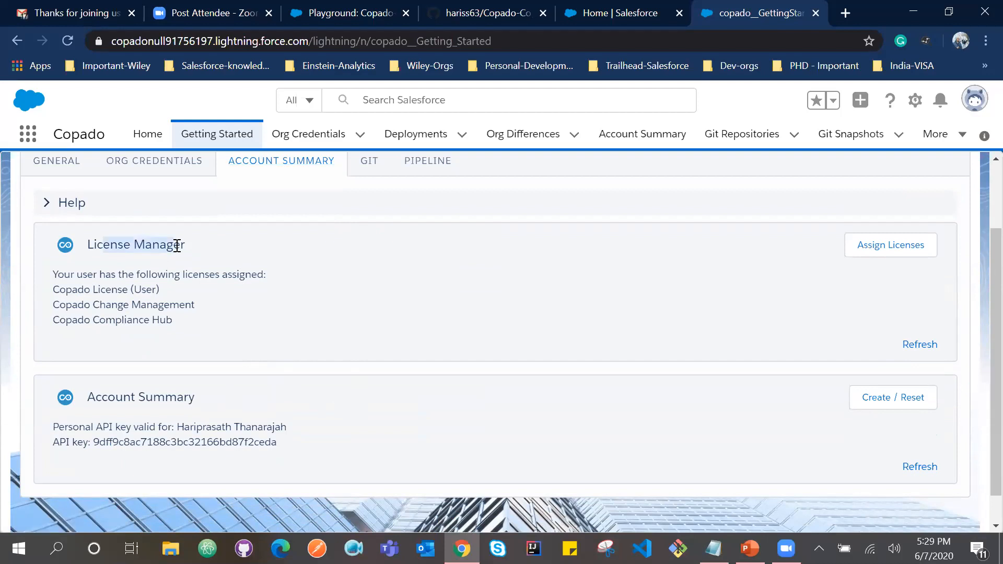
left_click_drag(131, 397, 175, 398)
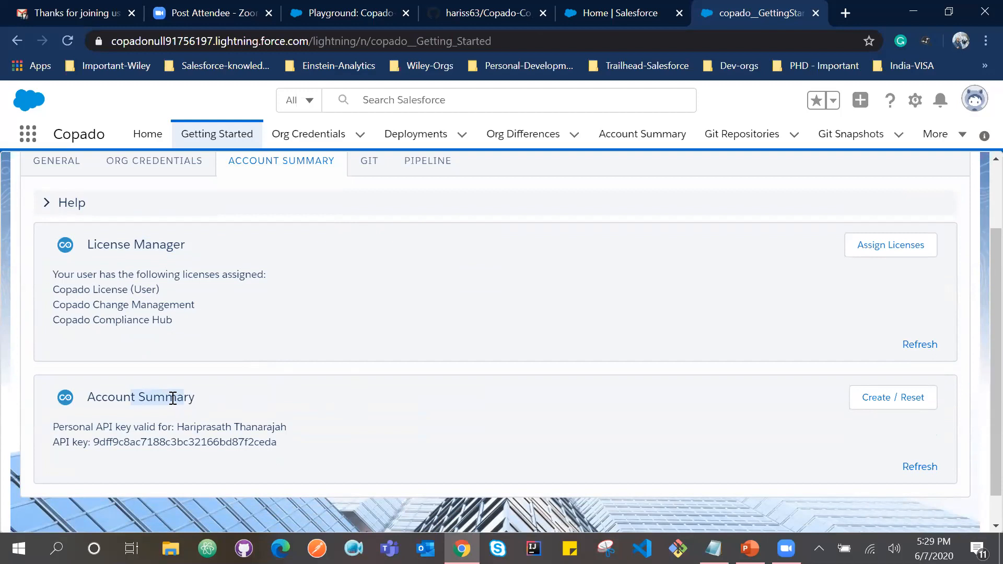
left_click(173, 398)
left_click_drag(94, 443, 275, 442)
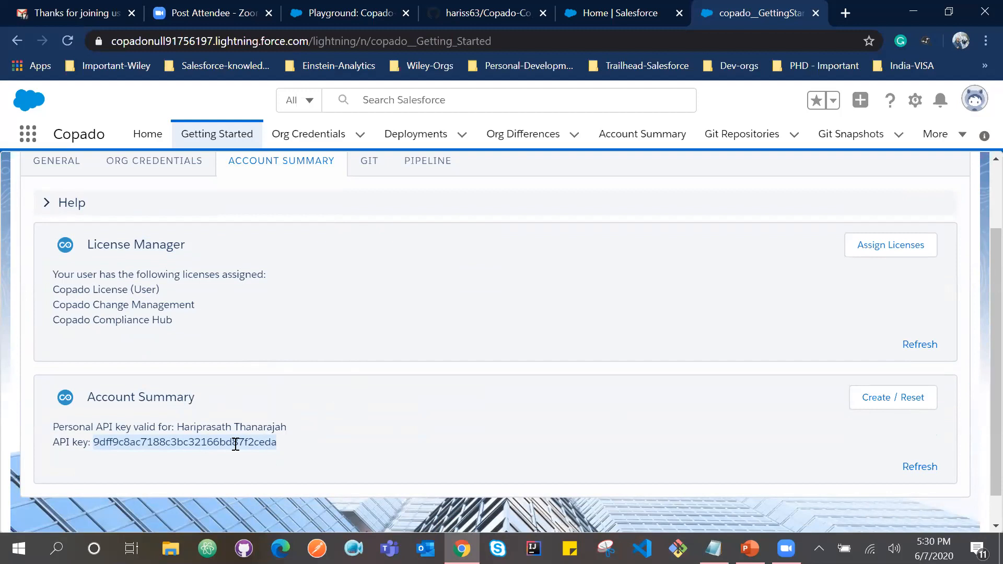
left_click(232, 342)
Open the License Manager through Assign Licenses and examine the Copado Licenses Used entry and the account's username.
scroll(233, 344, "up", 2)
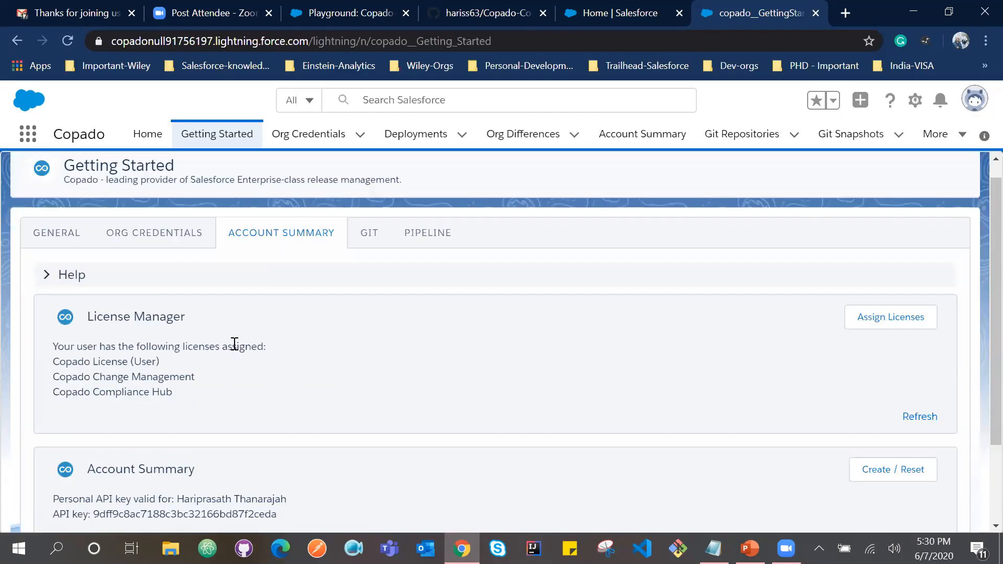
left_click_drag(166, 319, 200, 327)
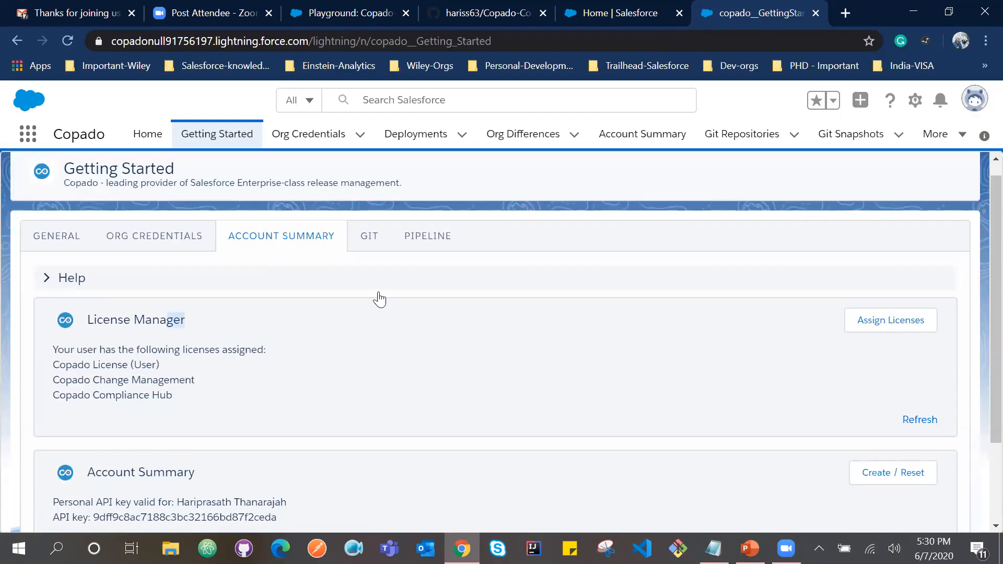
left_click(897, 320)
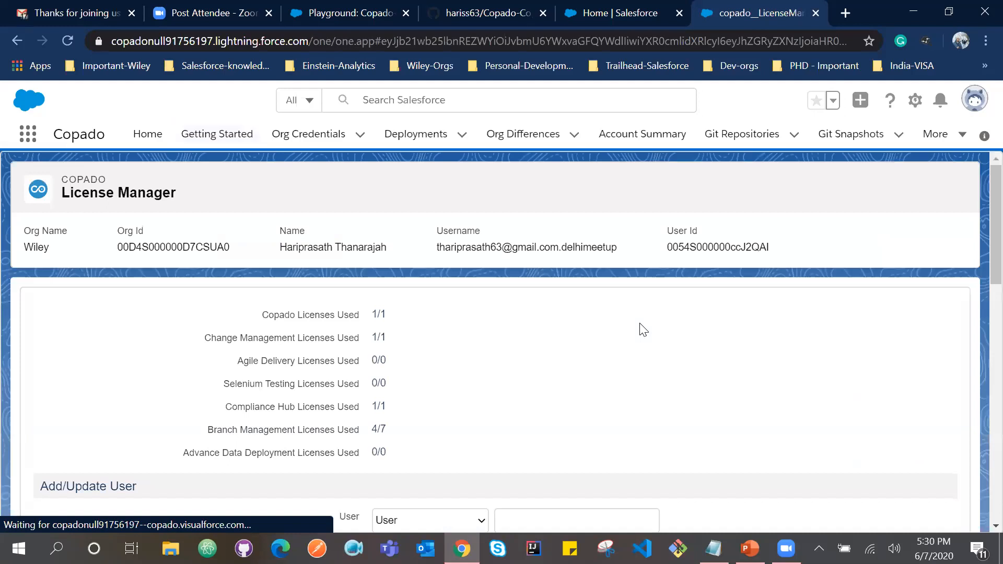
scroll(643, 330, "down", 1)
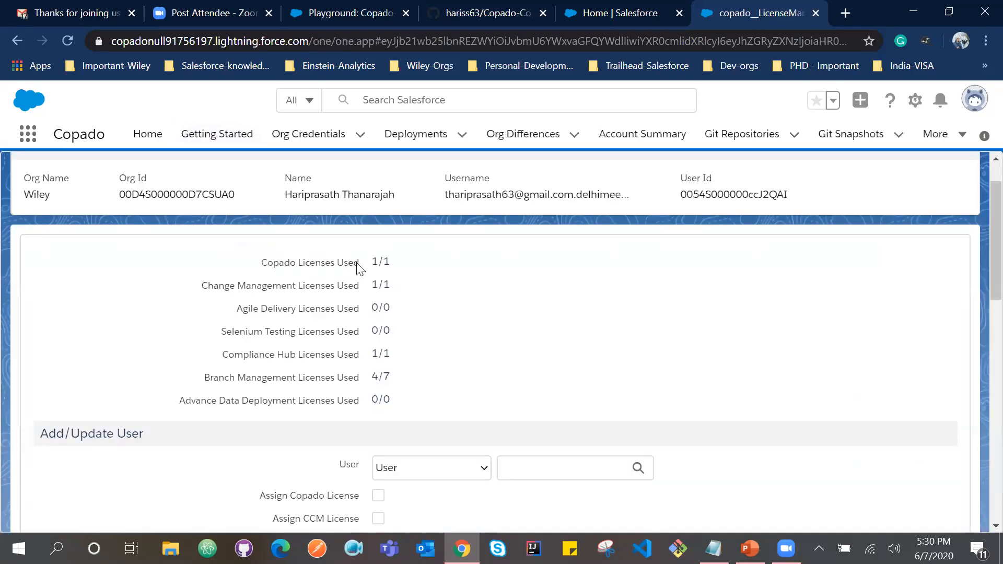
triple_click(358, 265)
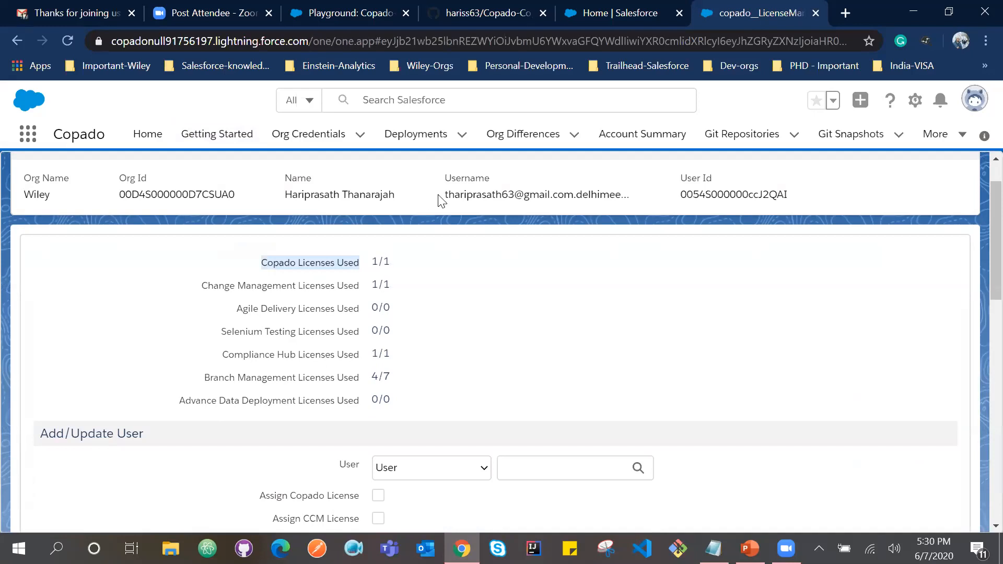
left_click_drag(448, 194, 582, 191)
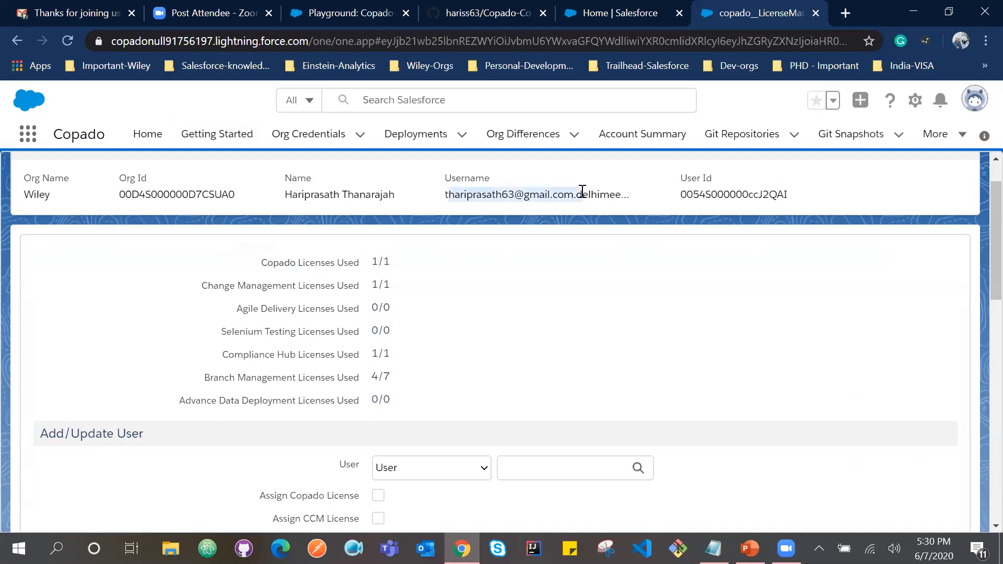
double_click(473, 195)
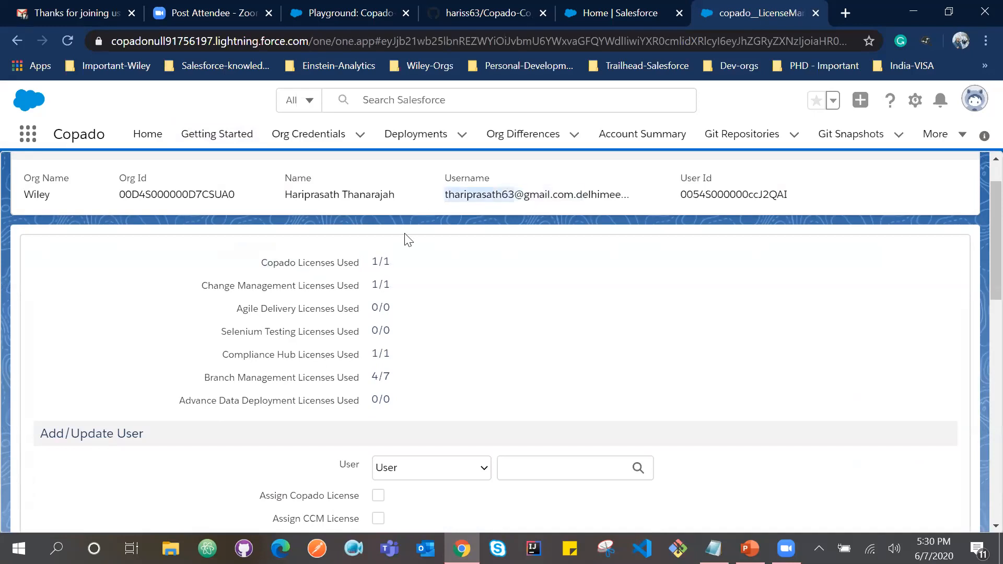
left_click(378, 262)
triple_click(378, 262)
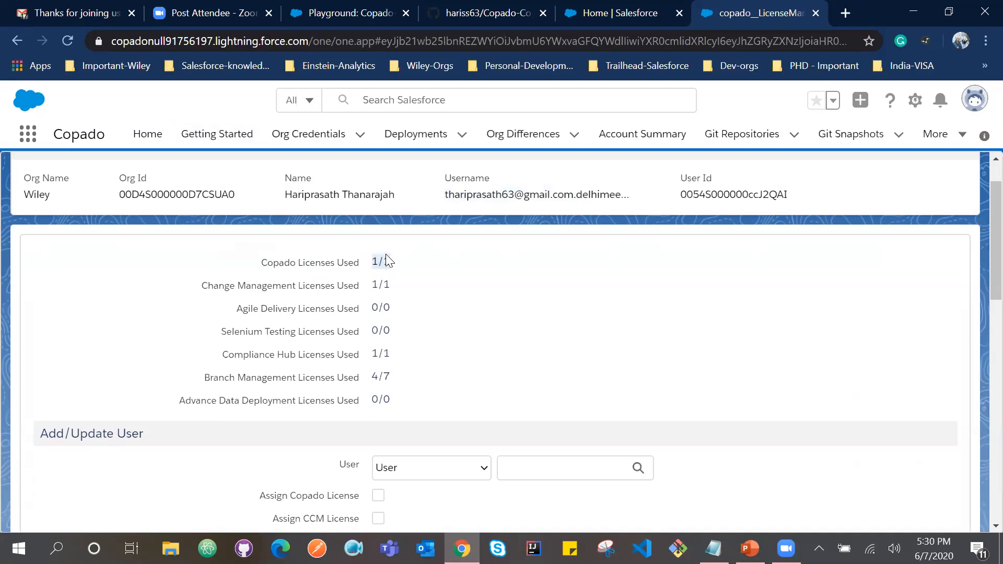
Examine the usage of the other license types, including Change Management and Agile Delivery, and the license options under Add/Update User.
scroll(386, 254, "down", 1)
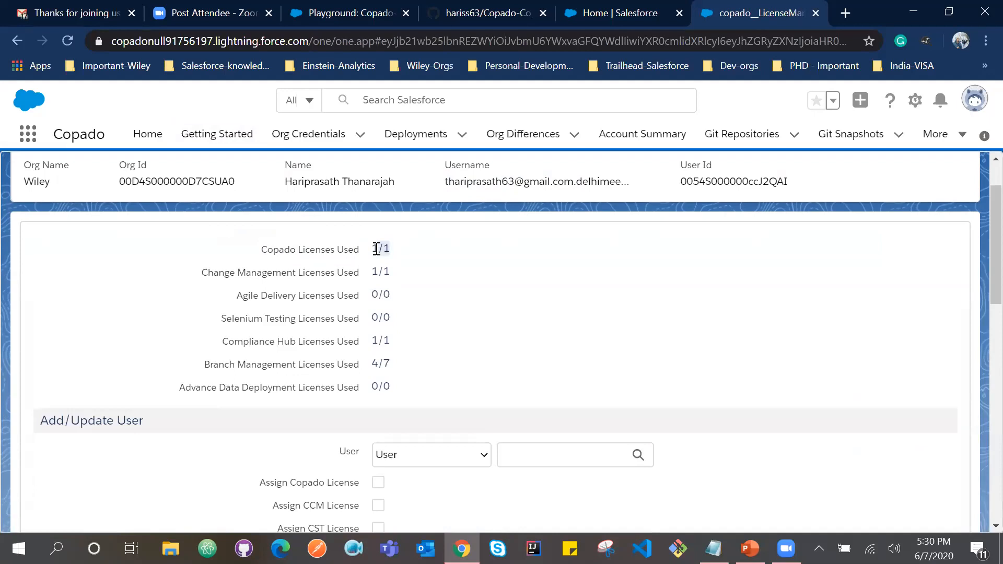
left_click_drag(448, 181, 563, 181)
left_click(384, 267)
scroll(384, 267, "down", 1)
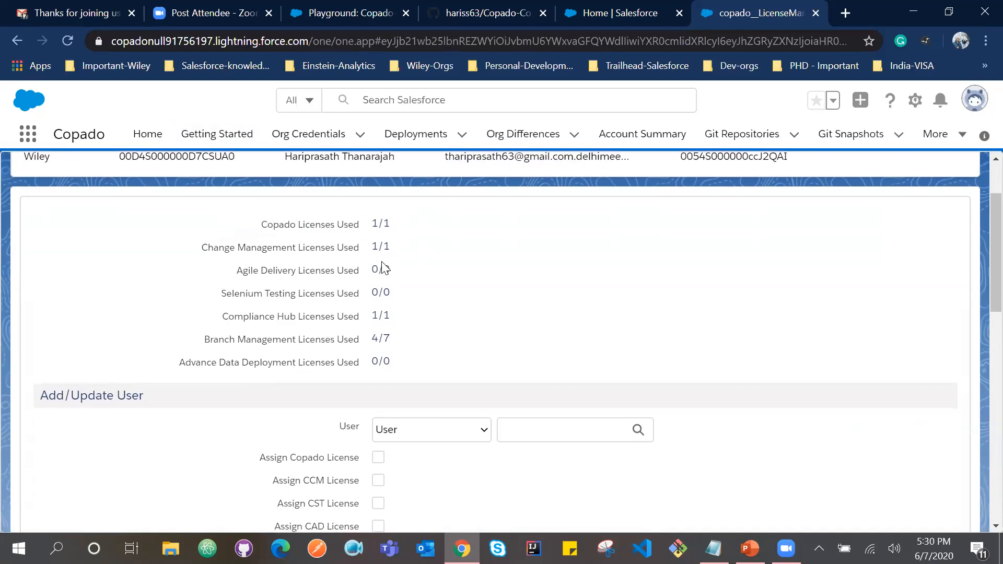
left_click_drag(231, 247, 287, 246)
scroll(290, 248, "down", 1)
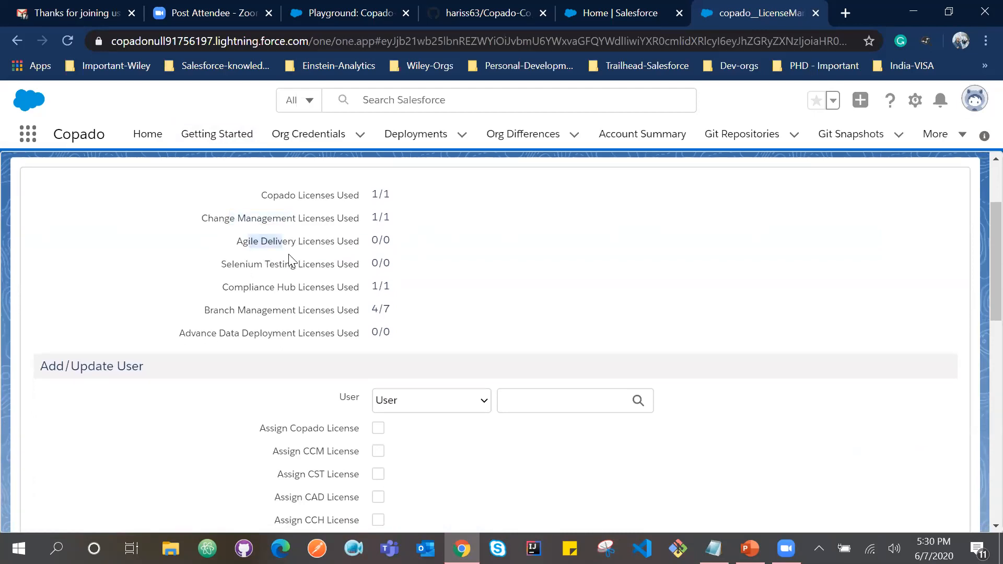
scroll(304, 296, "down", 1)
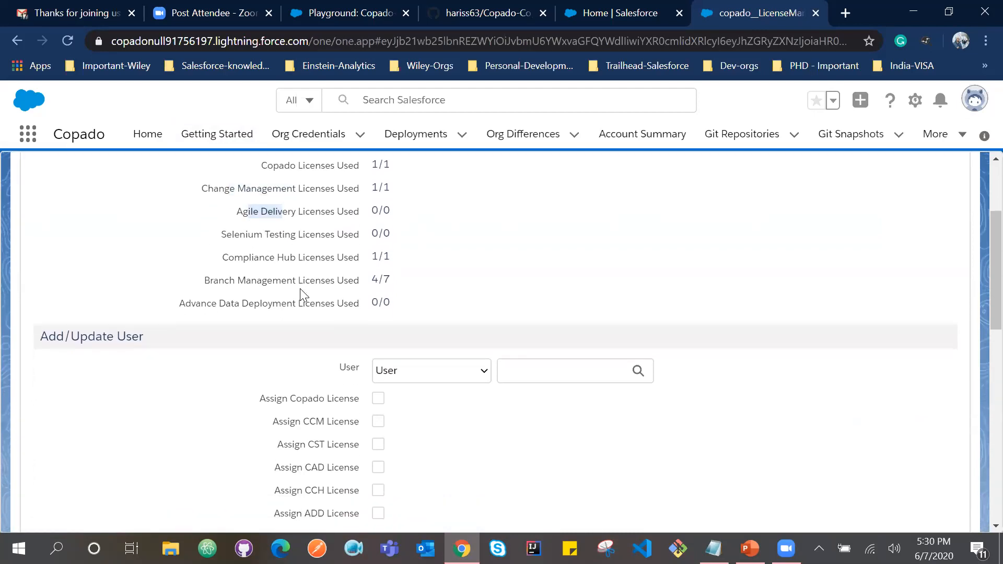
scroll(413, 315, "up", 4)
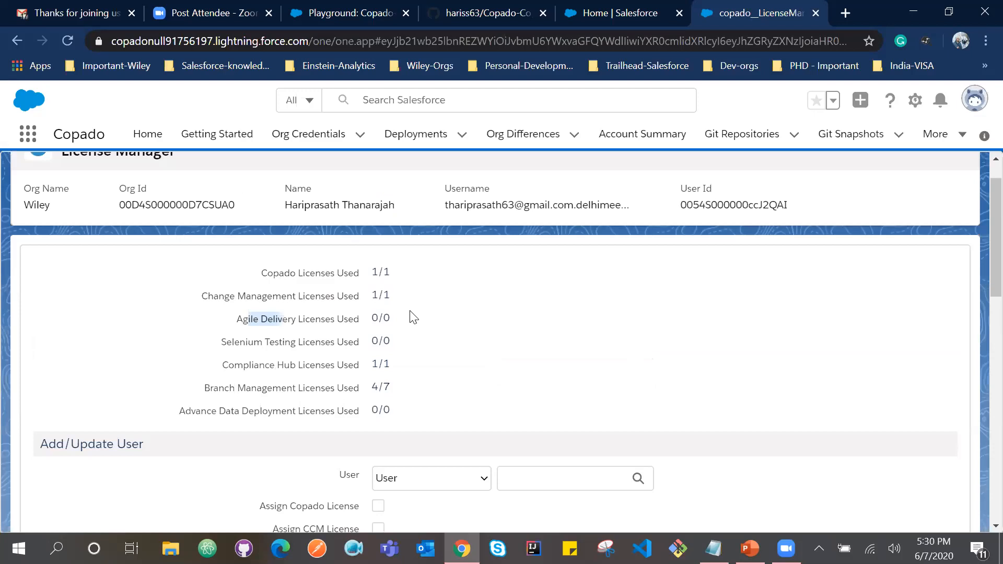
Look up the user by name under Add/Update User and update their license assignment without the Compliance Hub license.
scroll(513, 323, "down", 5)
left_click(521, 328)
type("Ha")
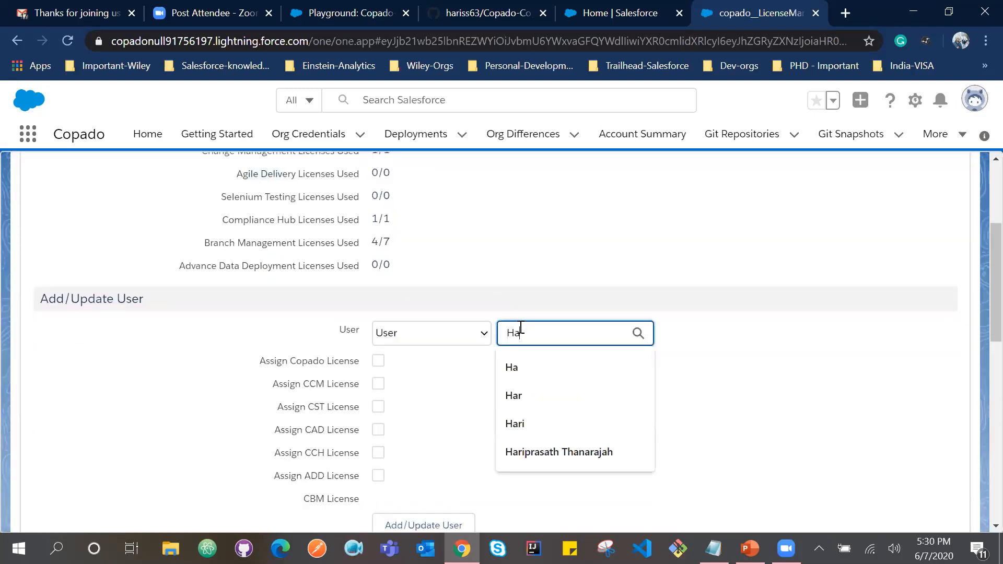
key("Tab")
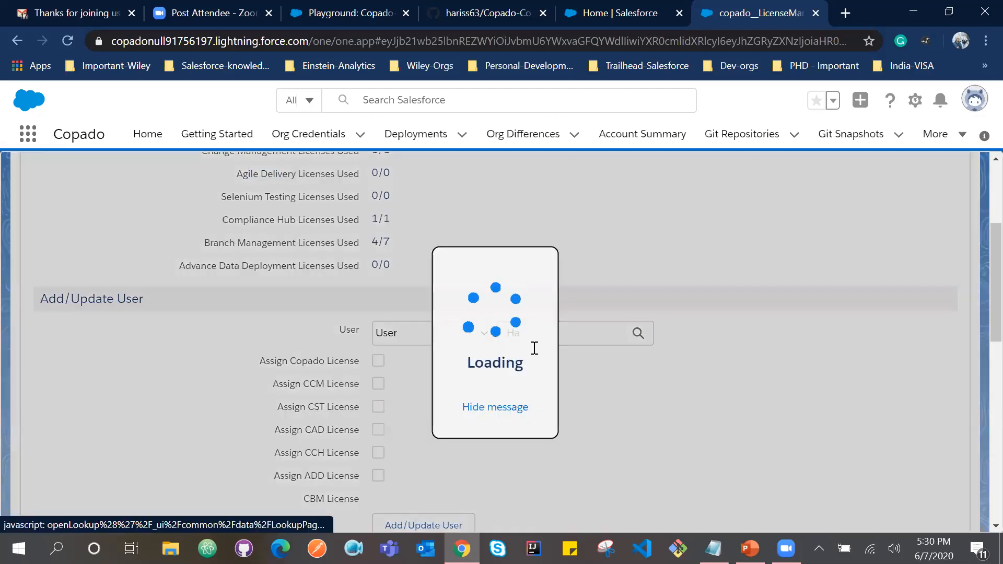
scroll(381, 370, "down", 1)
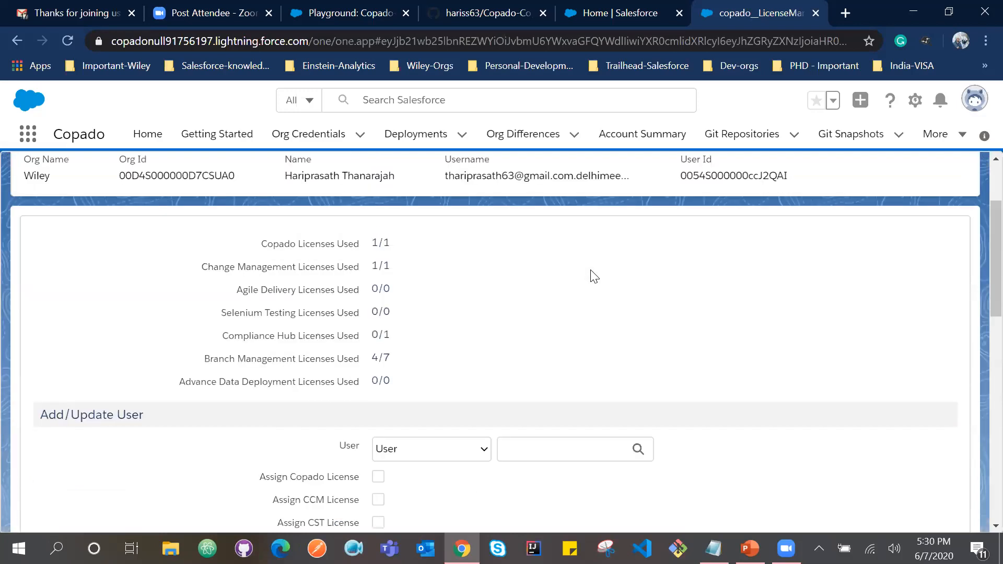
left_click_drag(178, 198, 295, 180)
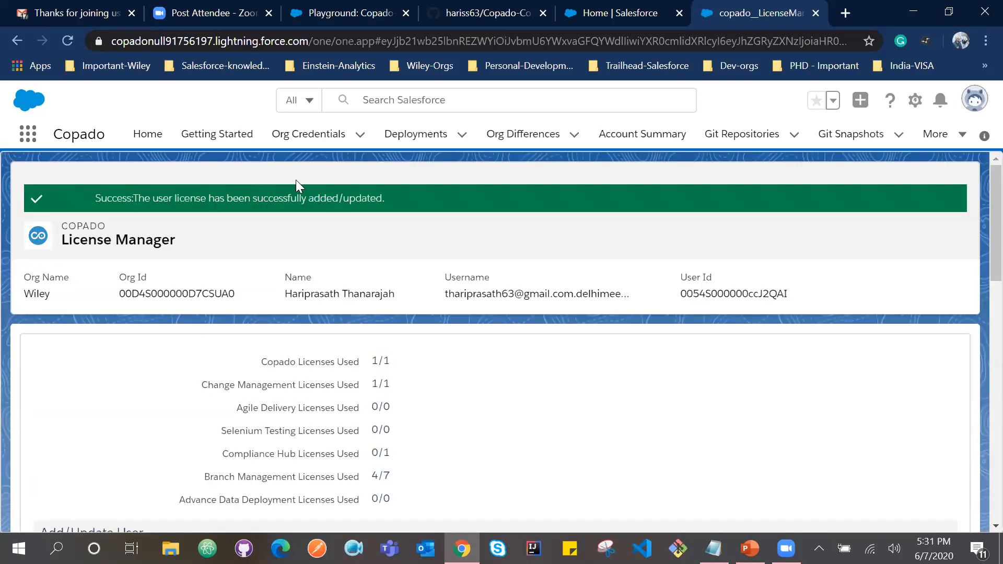
left_click(501, 406)
scroll(486, 360, "down", 2)
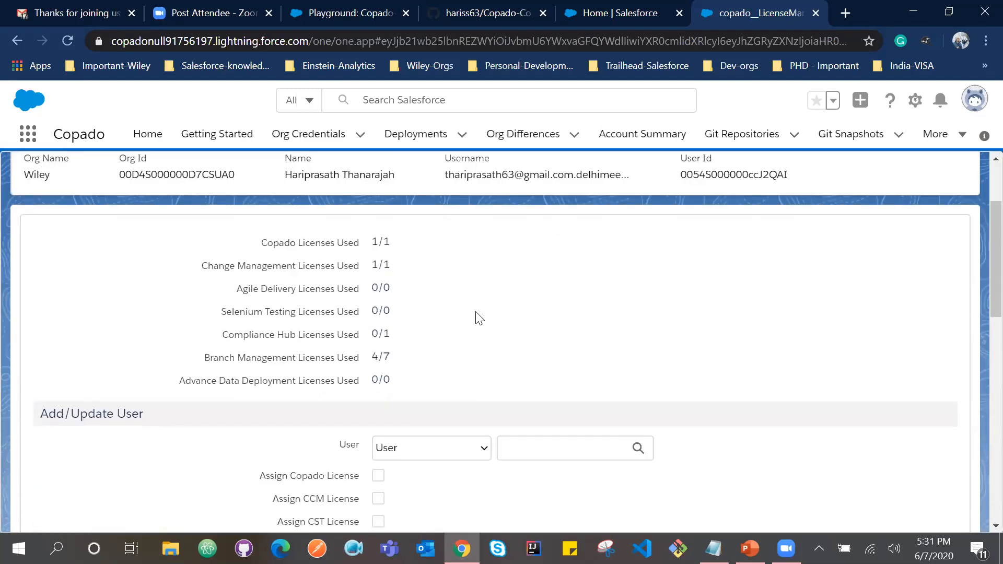
scroll(479, 318, "up", 1)
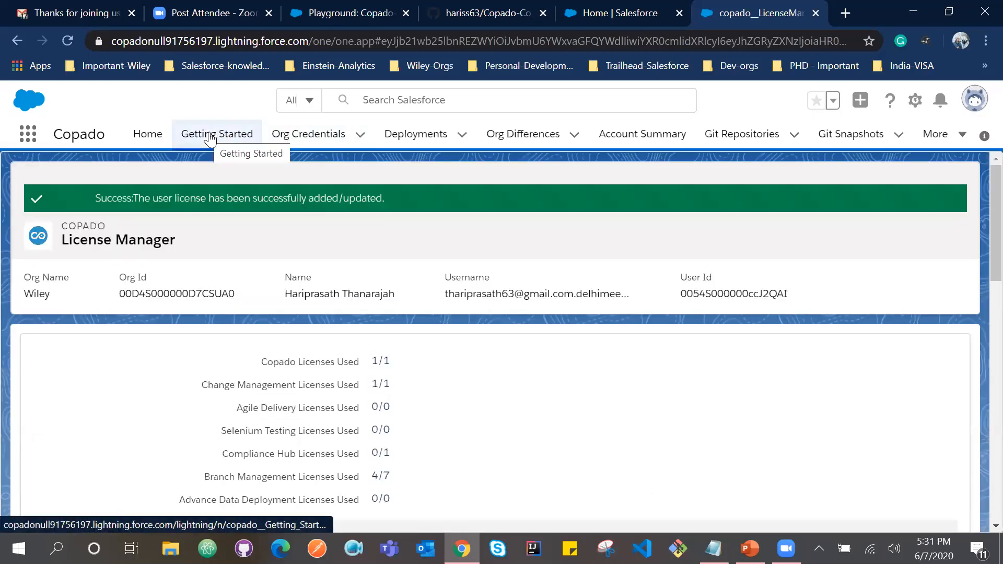
Return to Getting Started, view its Org Credentials section, and check the user's assigned licenses in Account Summary.
left_click(210, 134)
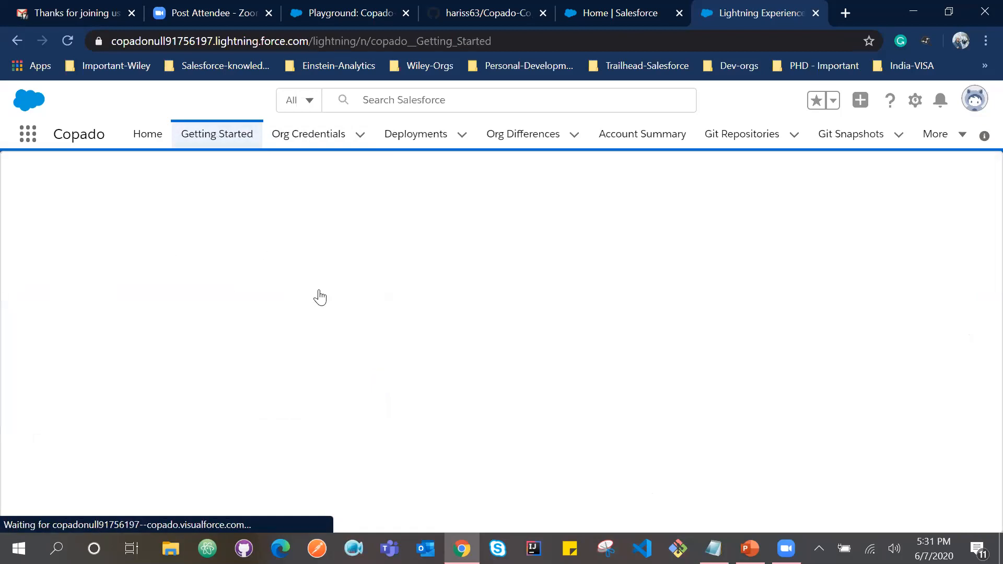
left_click(154, 251)
scroll(403, 297, "down", 1)
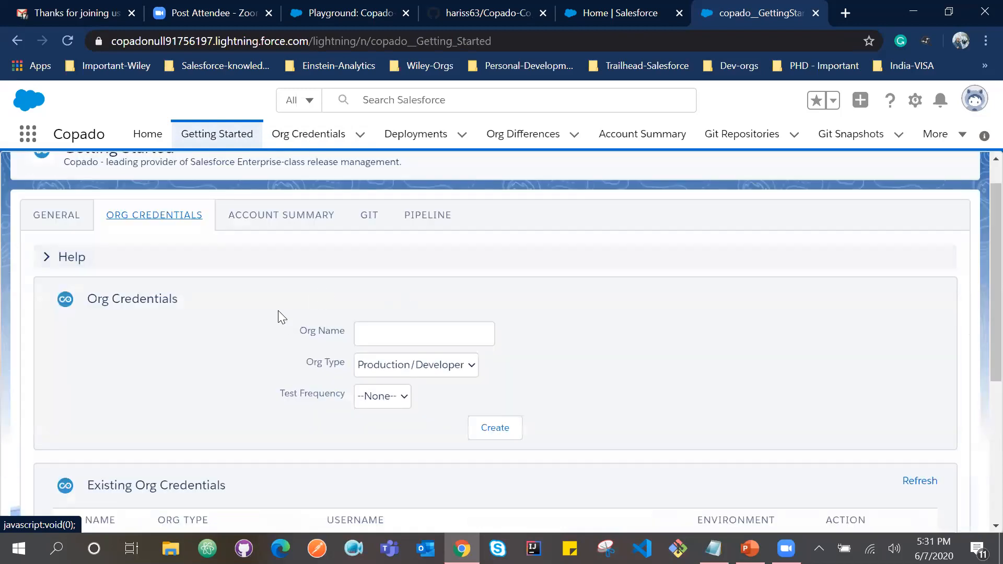
scroll(278, 292, "up", 1)
left_click(274, 251)
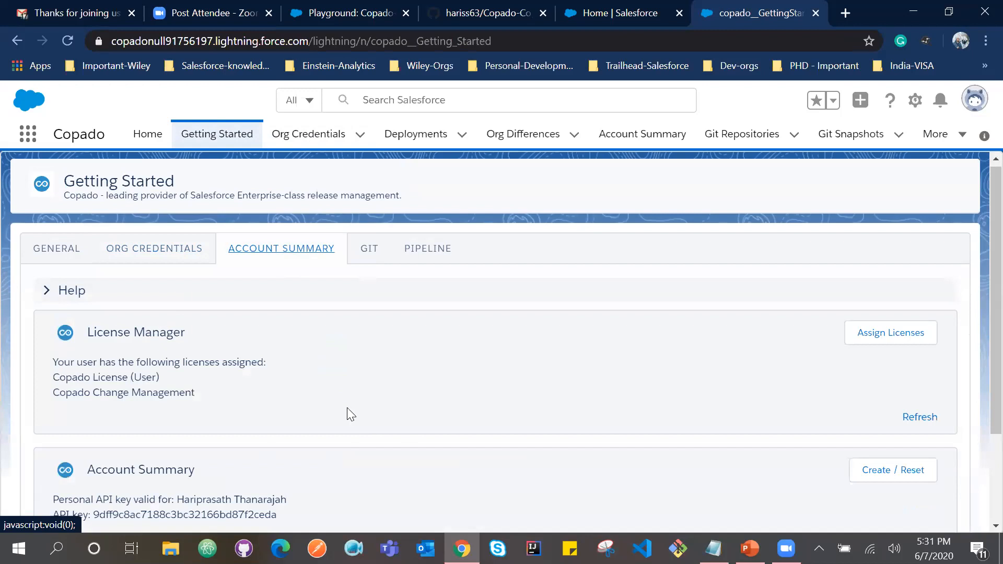
scroll(277, 402, "down", 1)
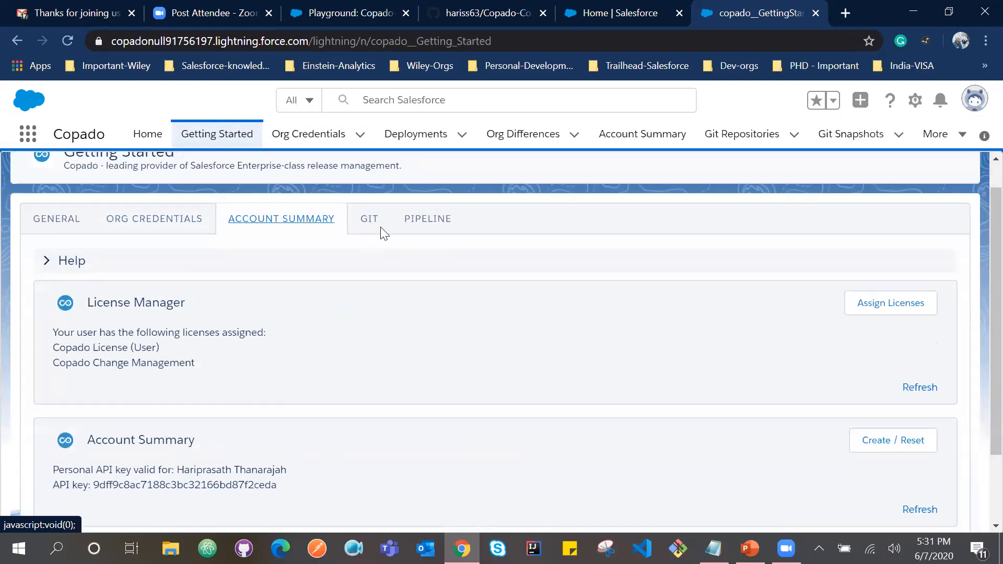
View the Git and Pipeline sections of Getting Started, rechecking Account Summary in between.
scroll(361, 263, "up", 1)
left_click(361, 262)
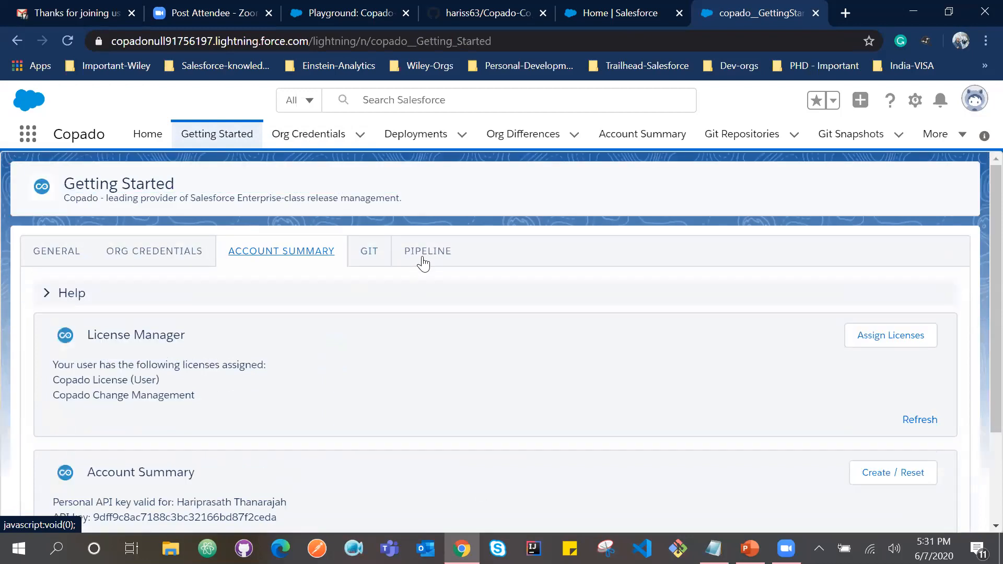
left_click(421, 256)
left_click(355, 255)
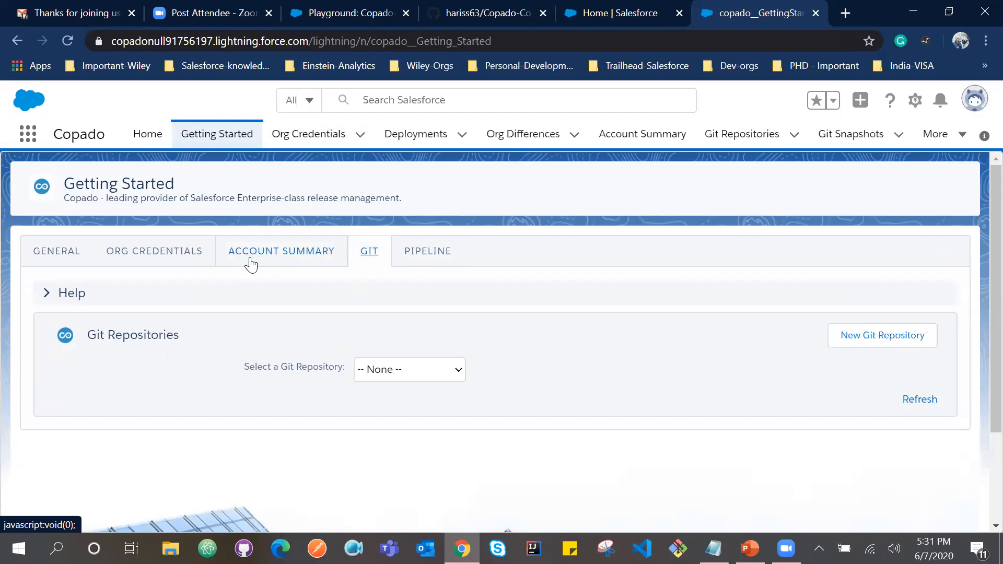
left_click(251, 264)
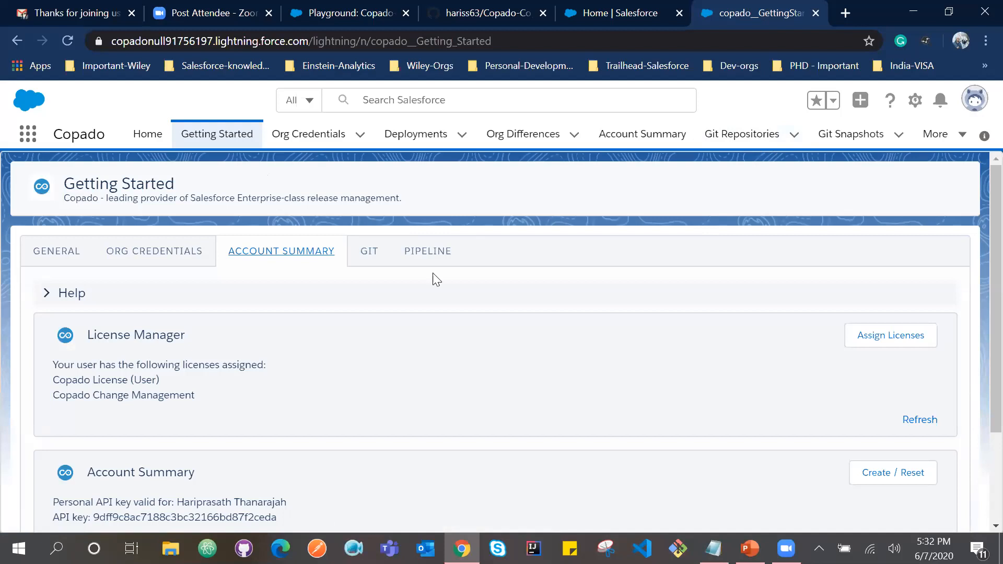
left_click(377, 257)
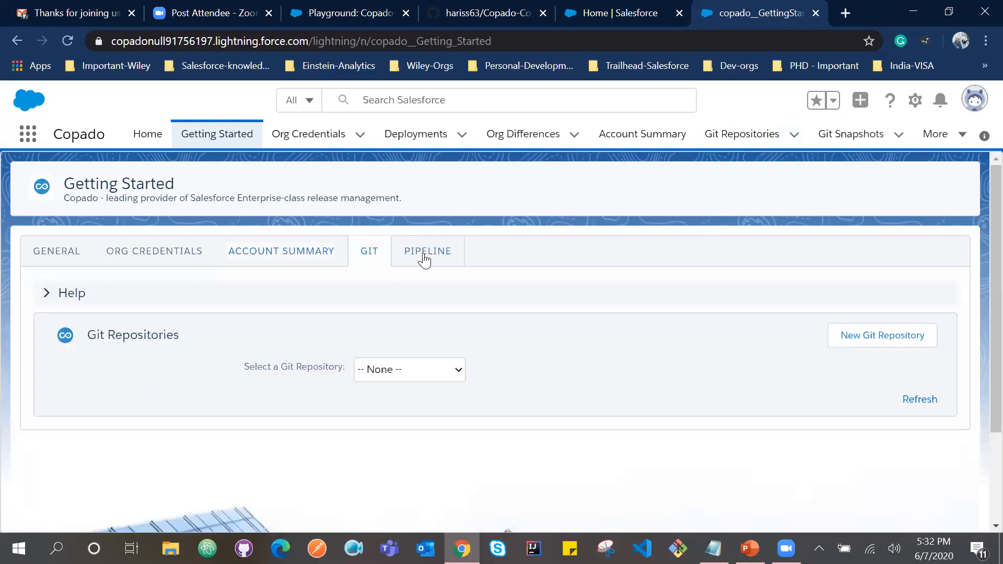
left_click(425, 259)
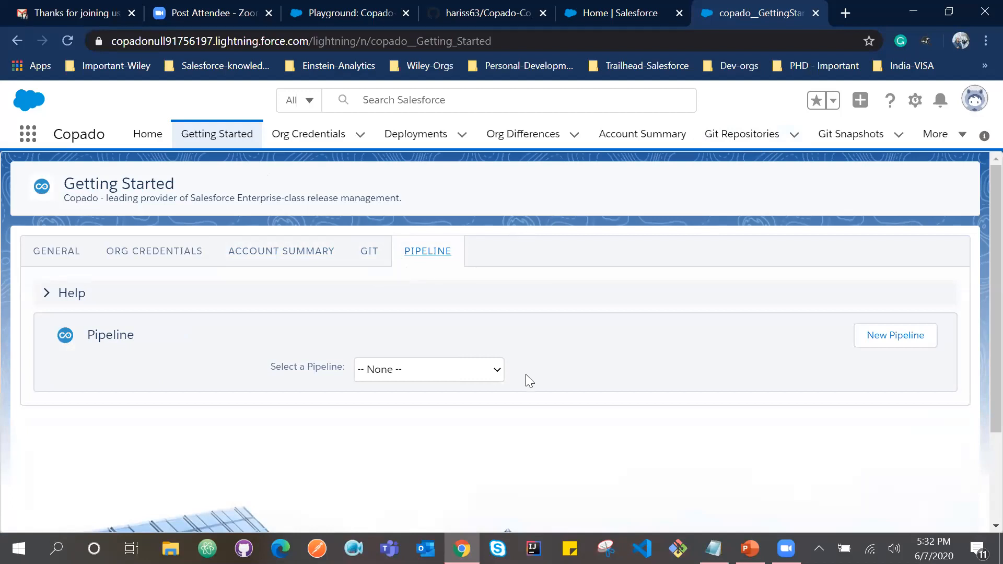
Switch to the PowerPoint session deck, start the slide show from slide 11 and advance to the slide on prerequisites for the next session.
left_click(749, 548)
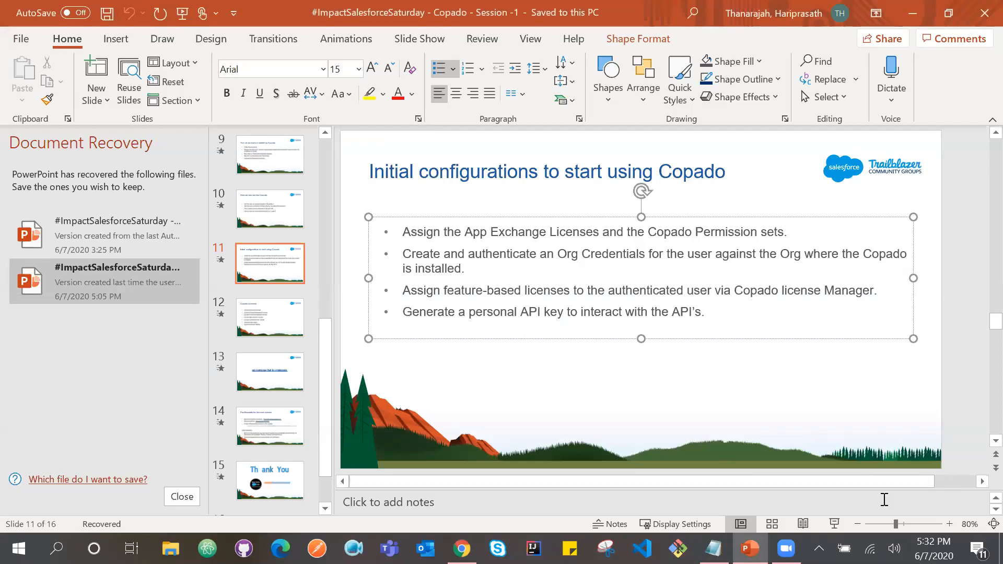
left_click(834, 525)
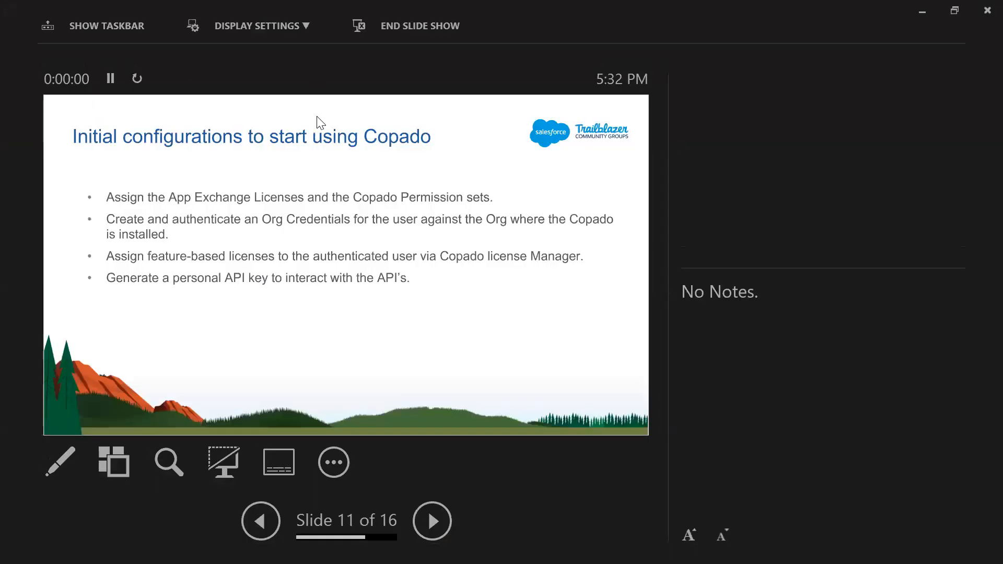
key("Right")
key("Right")
key("Right")
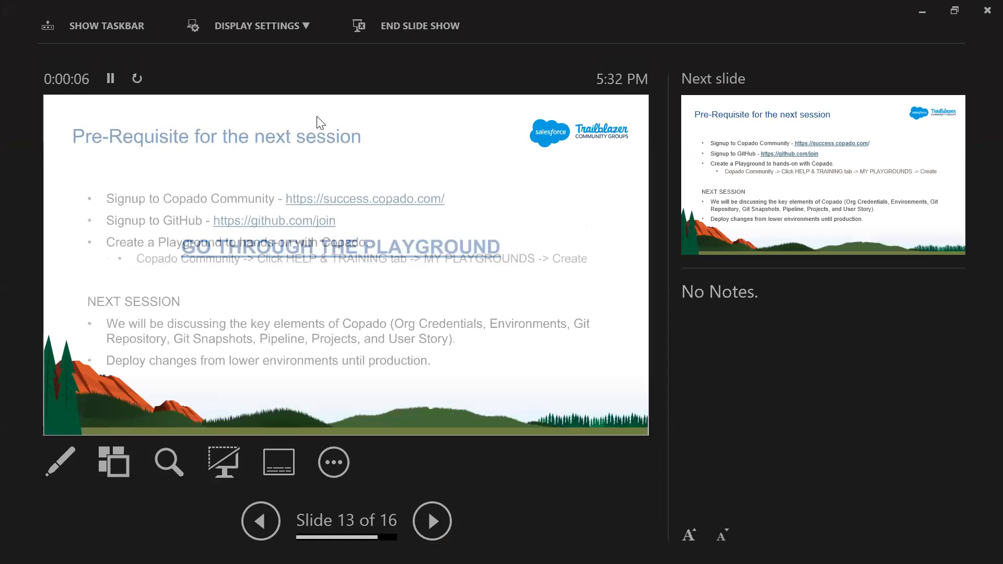